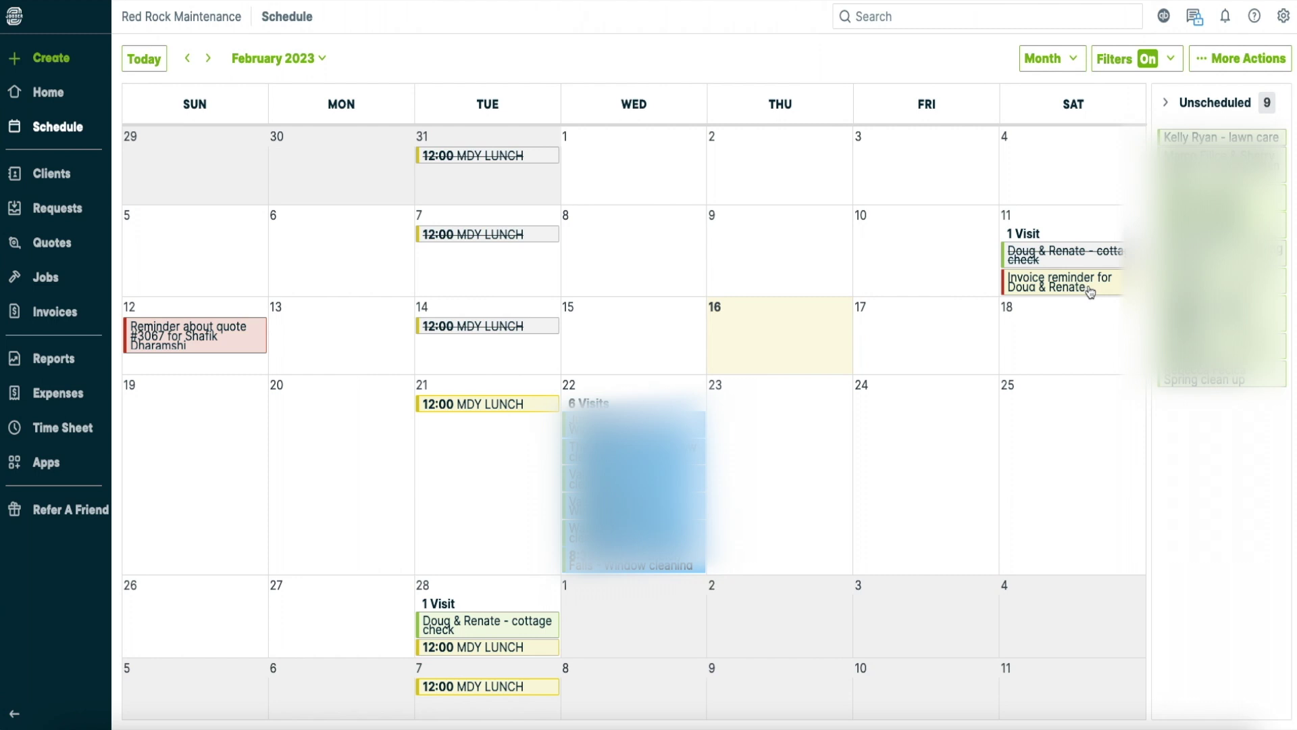
# - Mark the Feb 11 invoice reminder complete and bring up the Add to February 8 menu
pyautogui.click(1093, 275)
pyautogui.click(620, 250)
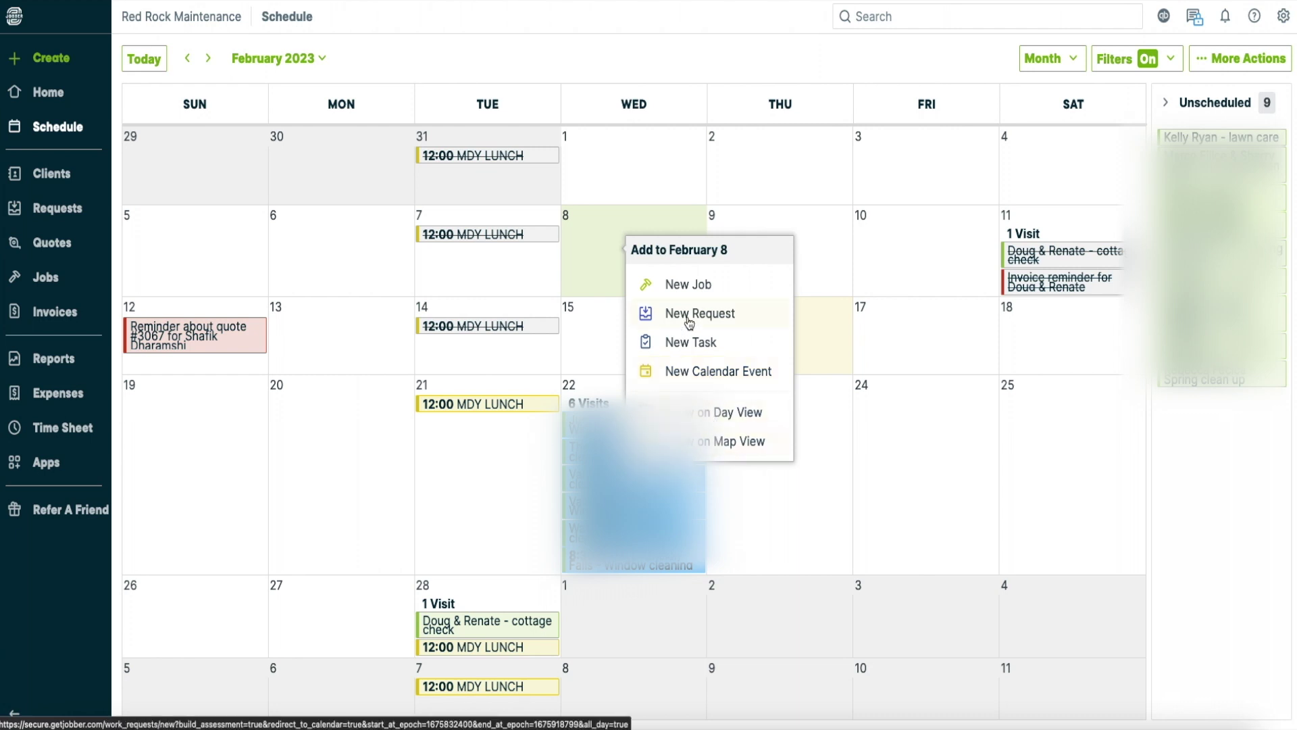
# - Start a New Job on February 8 and review the form, toggling its schedule calendar
pyautogui.click(698, 285)
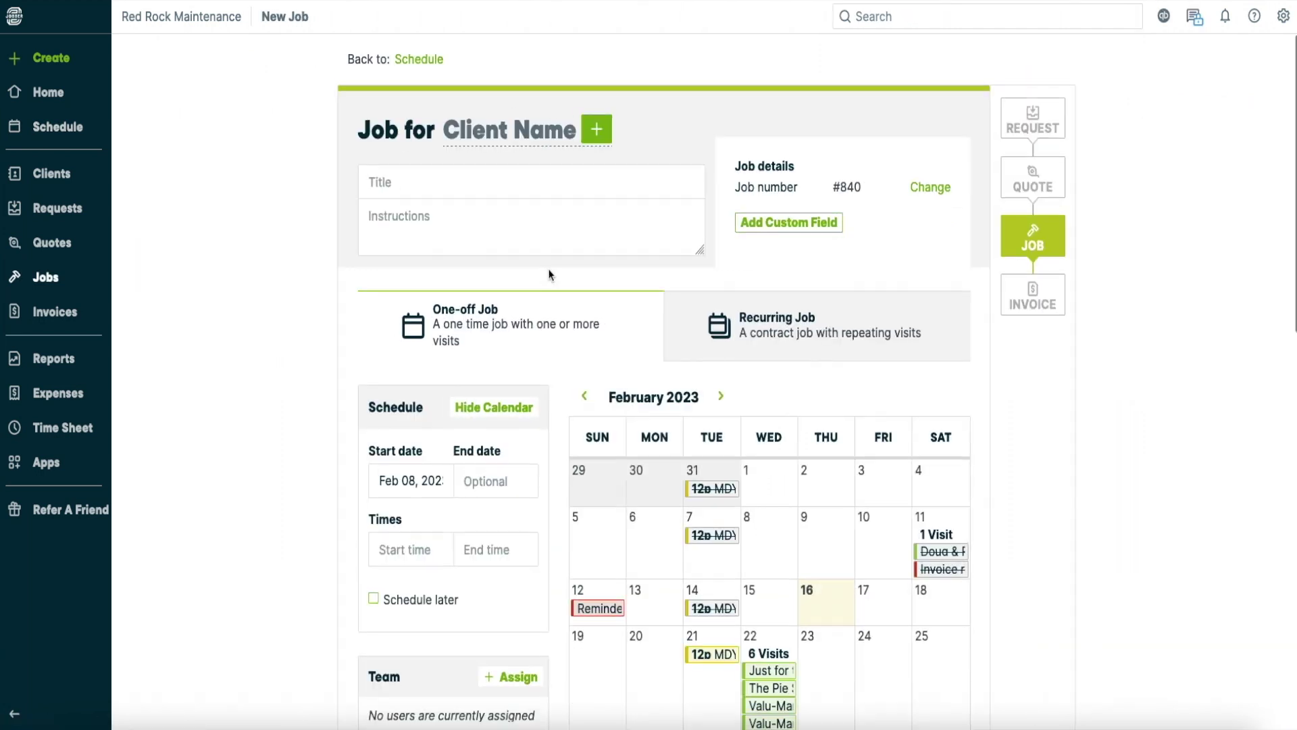
pyautogui.scroll(-3, 548, 273)
pyautogui.scroll(3, 548, 273)
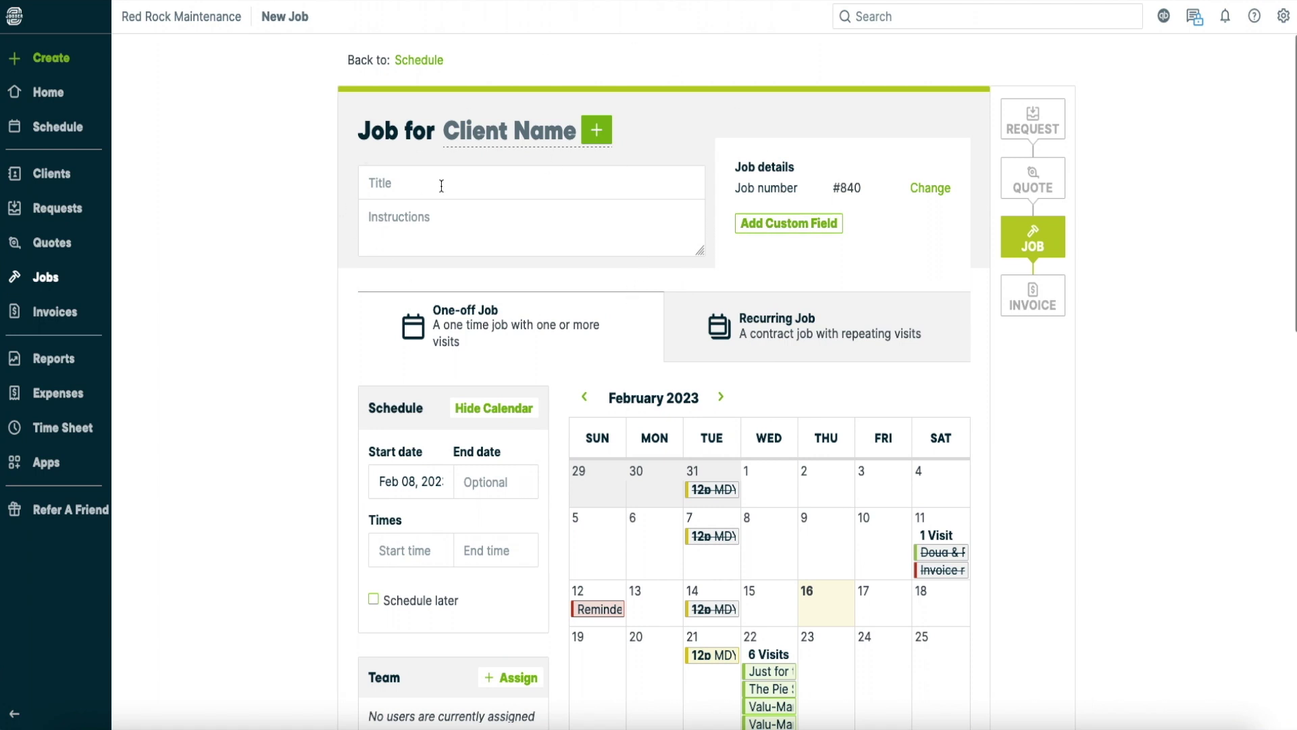
pyautogui.scroll(-3, 514, 225)
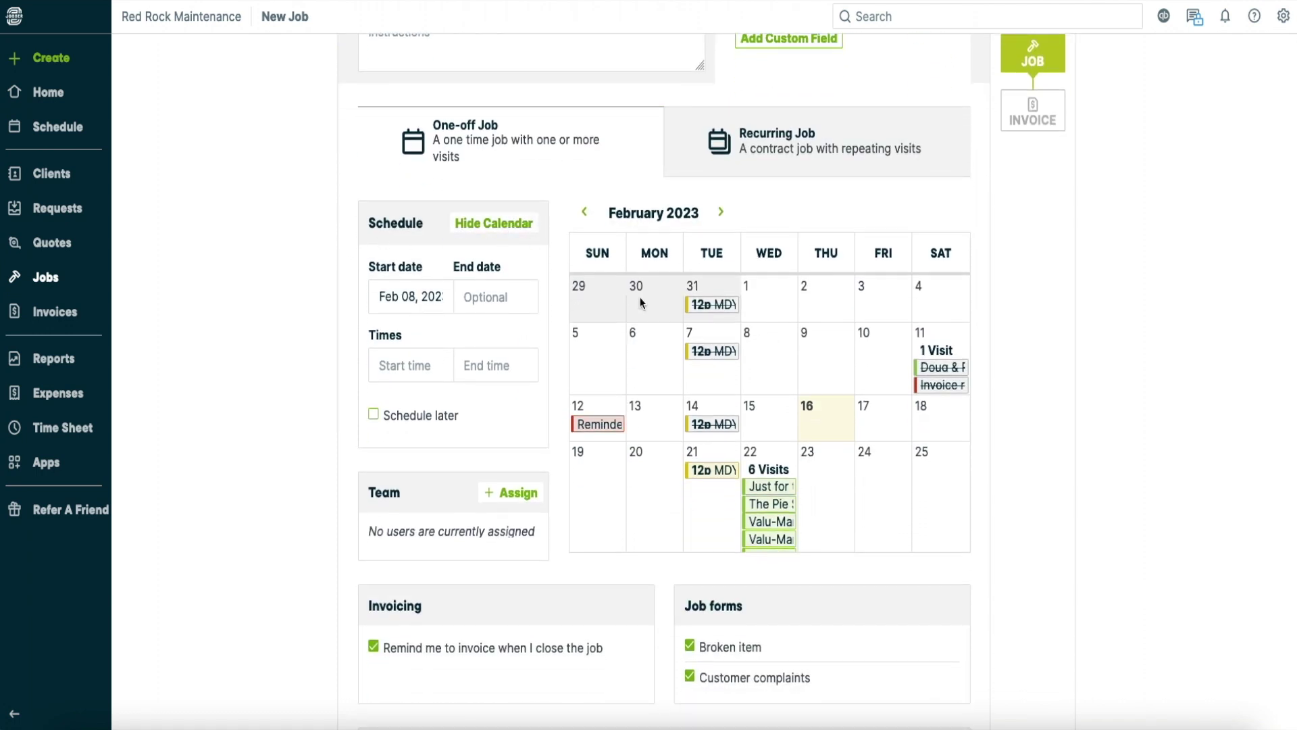
pyautogui.click(502, 230)
pyautogui.click(620, 222)
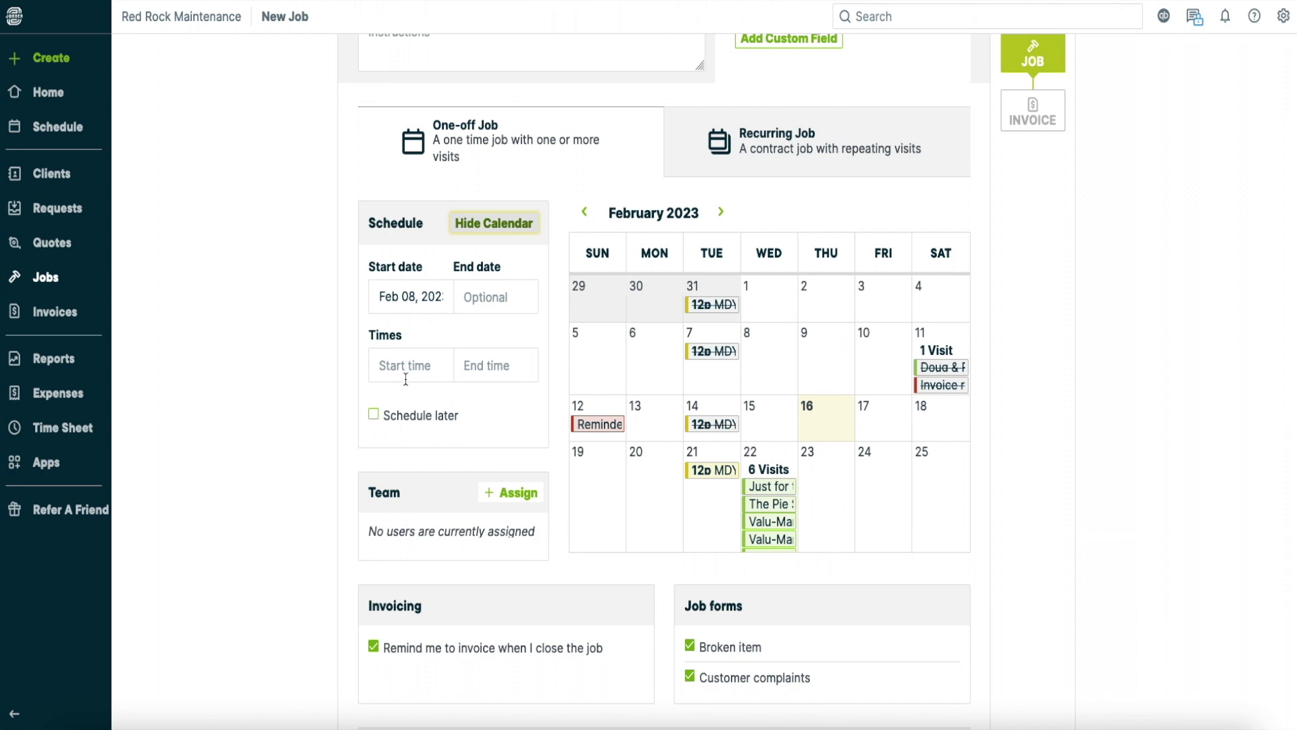
pyautogui.scroll(-2, 294, 485)
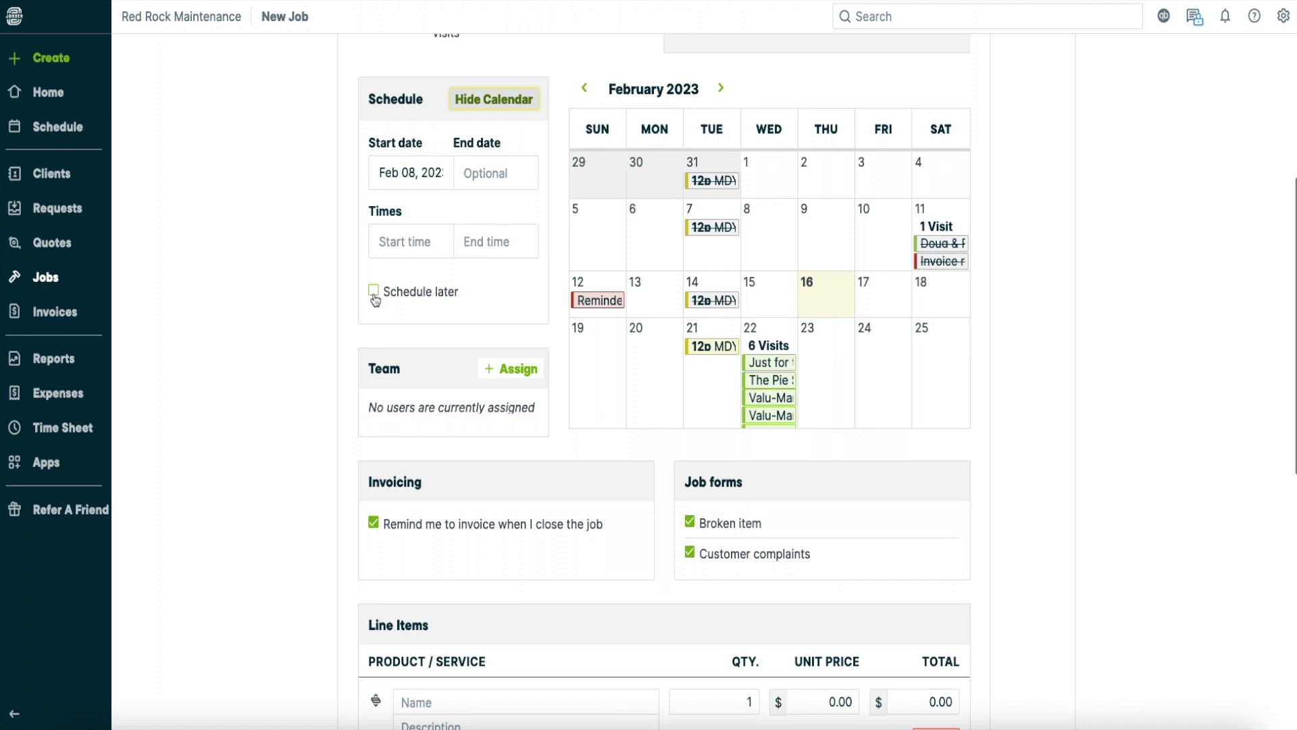
pyautogui.scroll(-2, 315, 454)
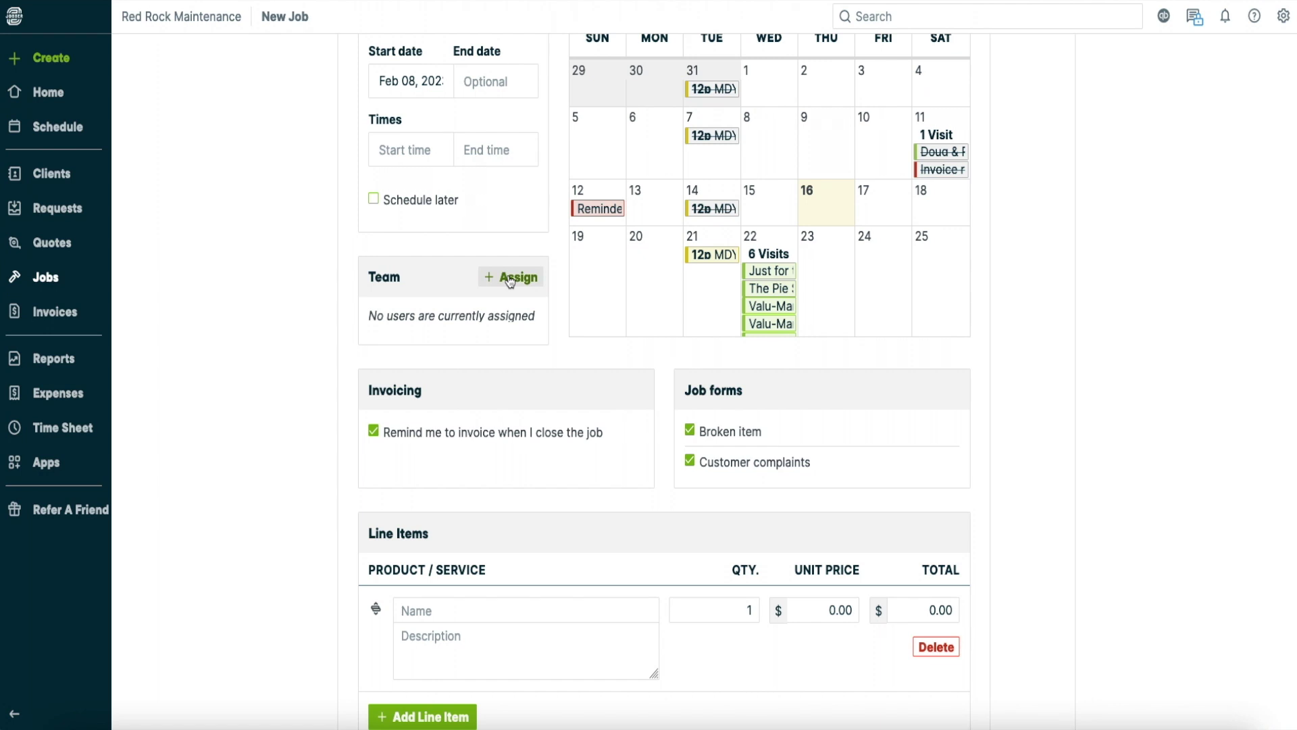
pyautogui.scroll(-3, 510, 282)
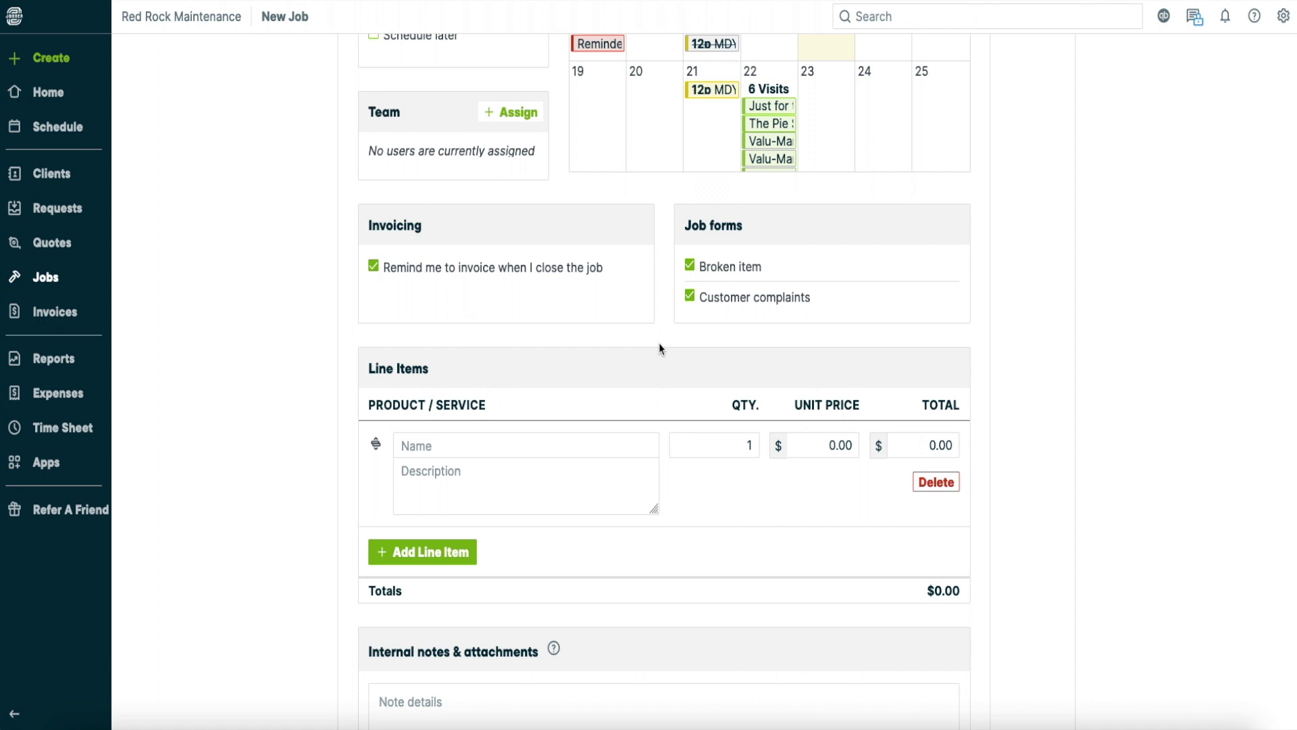
pyautogui.scroll(-3, 319, 407)
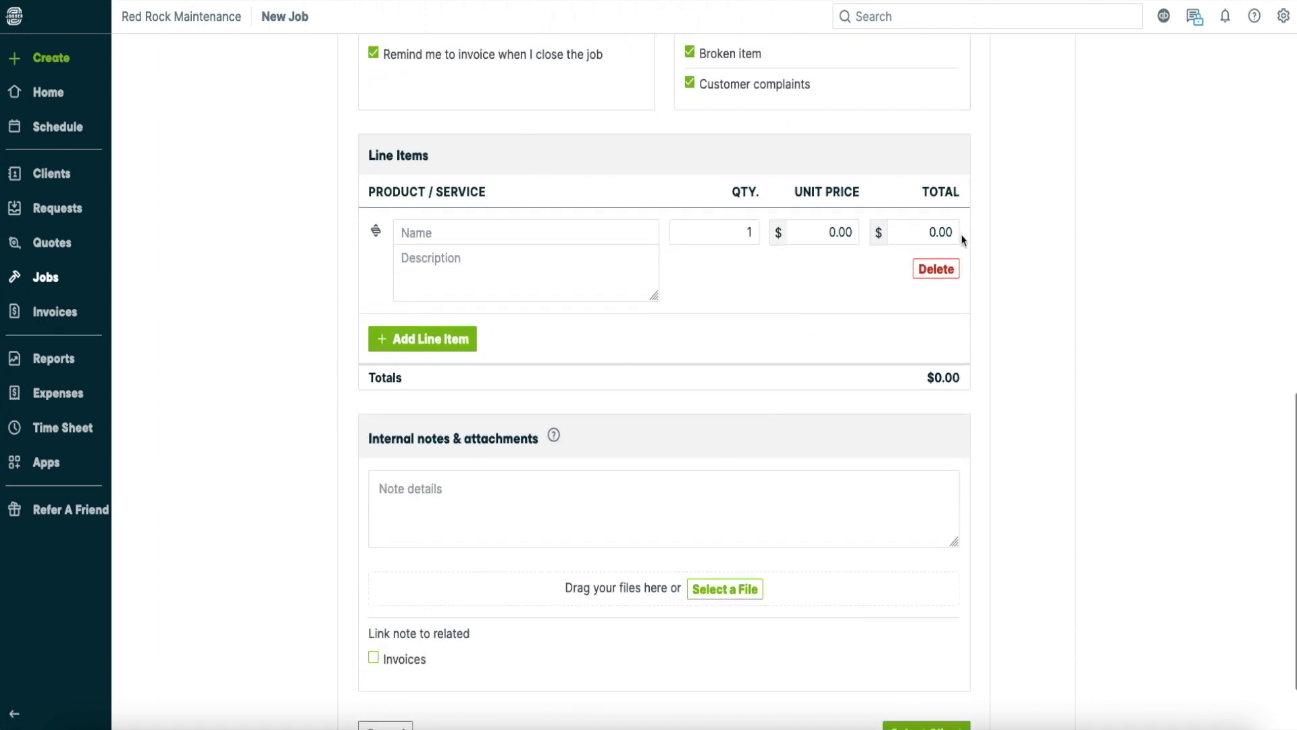
pyautogui.scroll(-1, 557, 456)
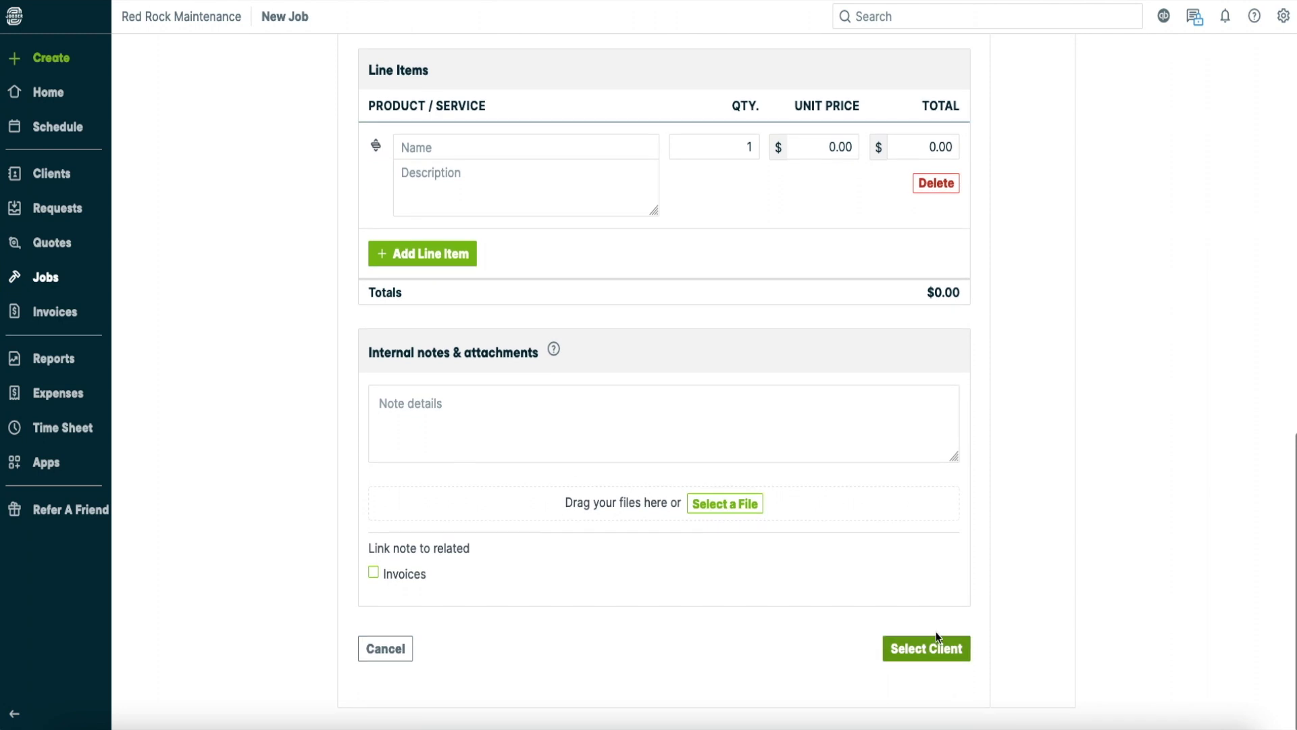
pyautogui.scroll(12, 610, 512)
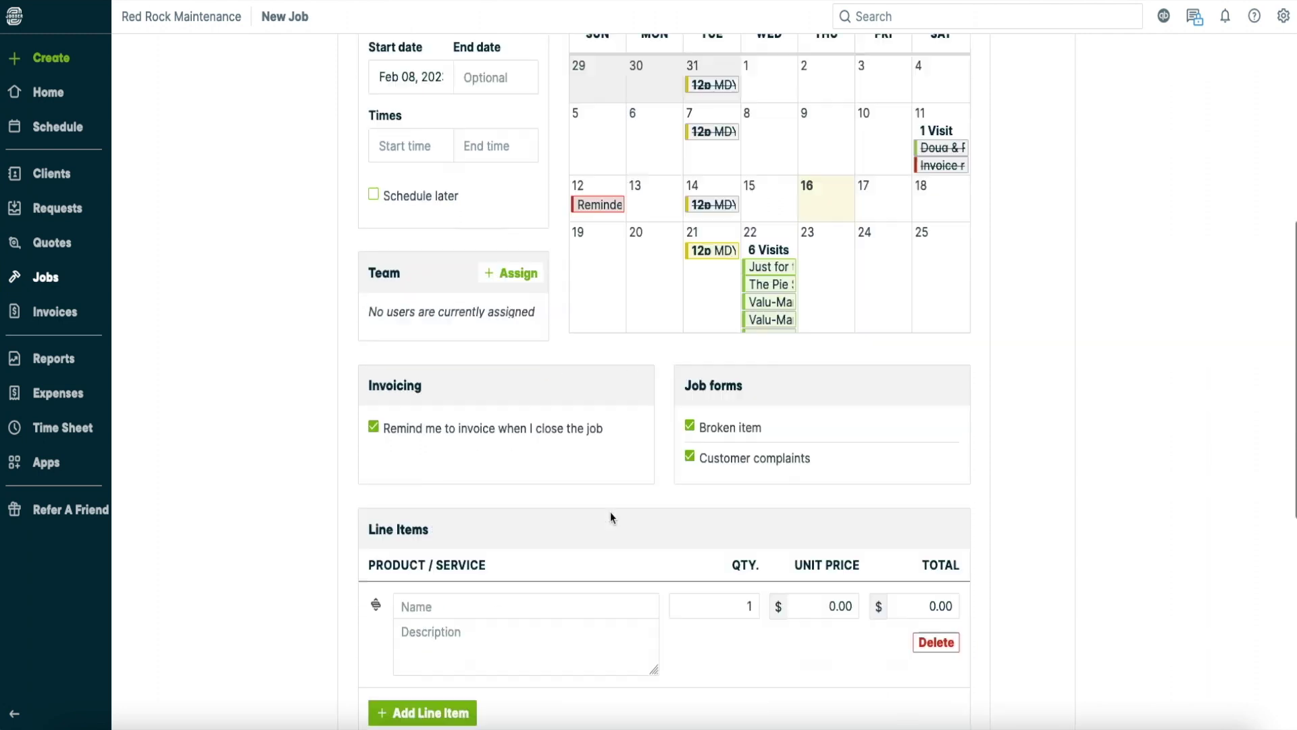
# - Search the client list by the client's name and attach the matching existing client
pyautogui.click(507, 136)
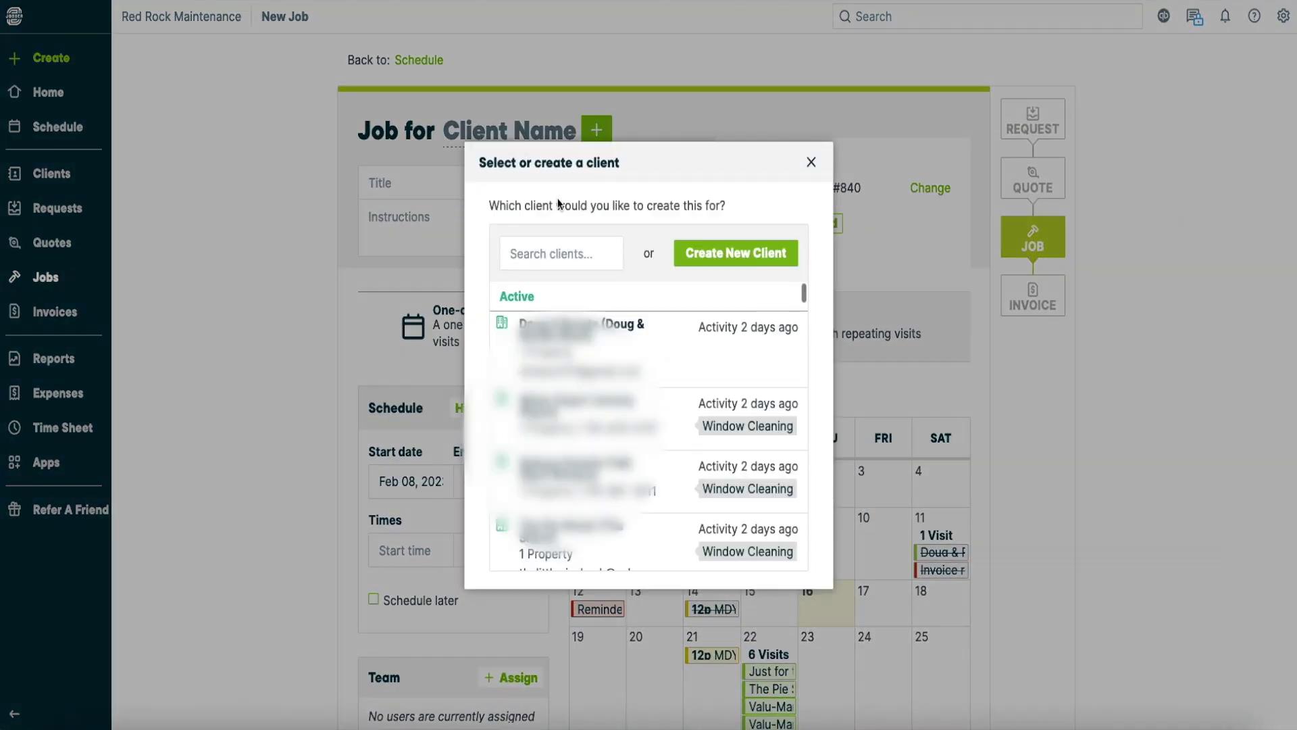
pyautogui.click(589, 255)
pyautogui.write('scoff')
pyautogui.press('BackSpace')
pyautogui.press('BackSpace')
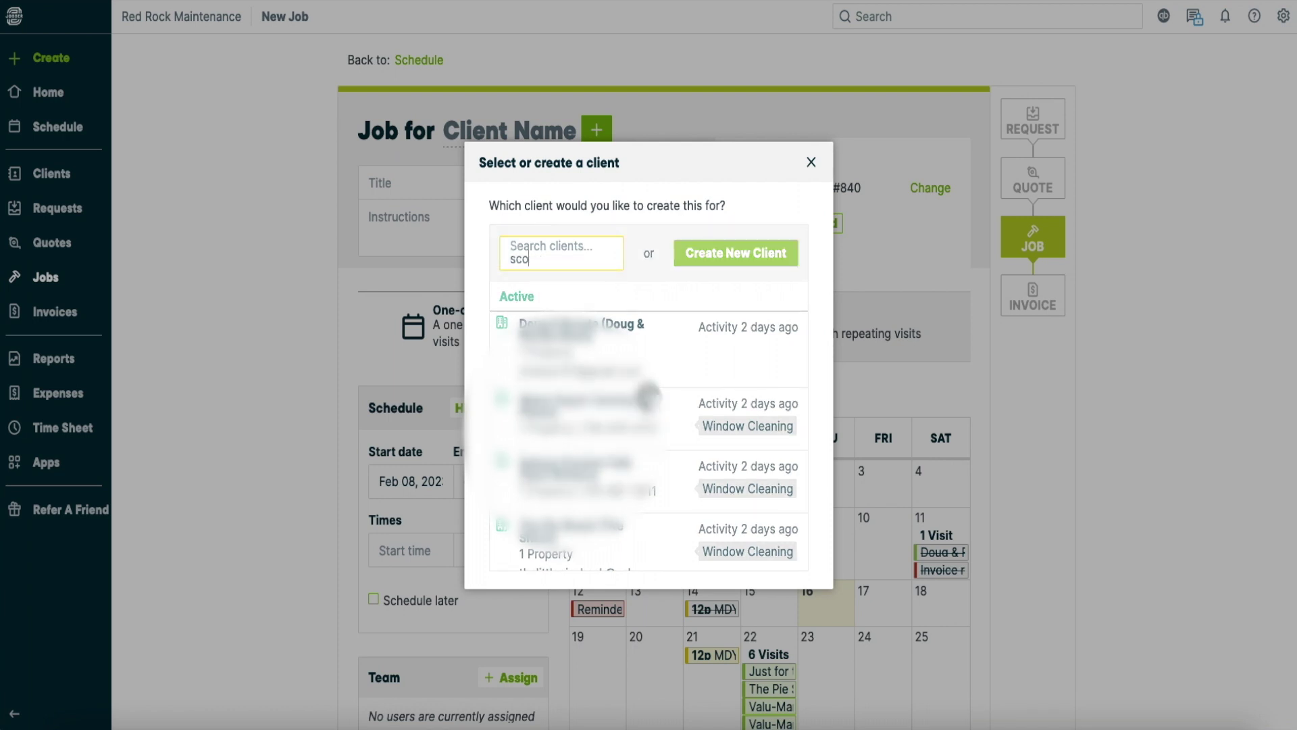
pyautogui.write('ff')
pyautogui.press('BackSpace')
pyautogui.press('BackSpace')
pyautogui.press('BackSpace')
pyautogui.press('BackSpace')
pyautogui.press('BackSpace')
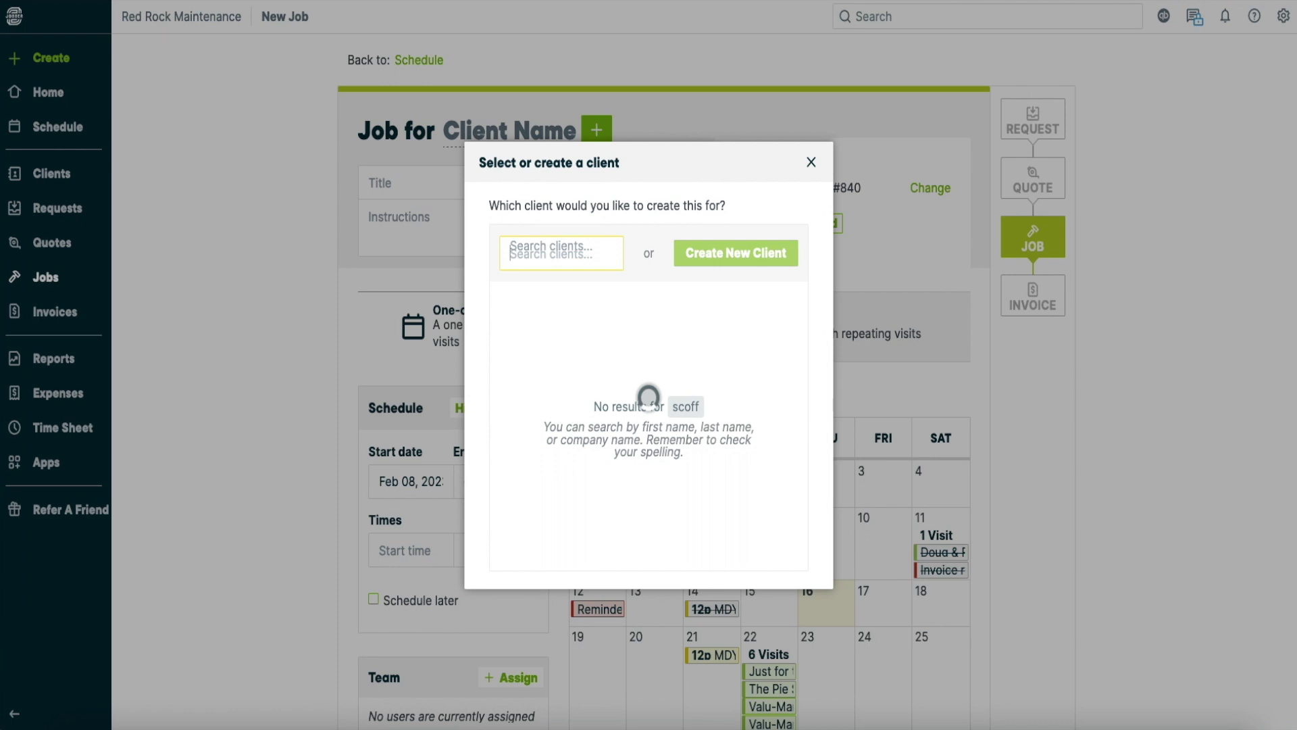
pyautogui.write('scott')
pyautogui.click(583, 537)
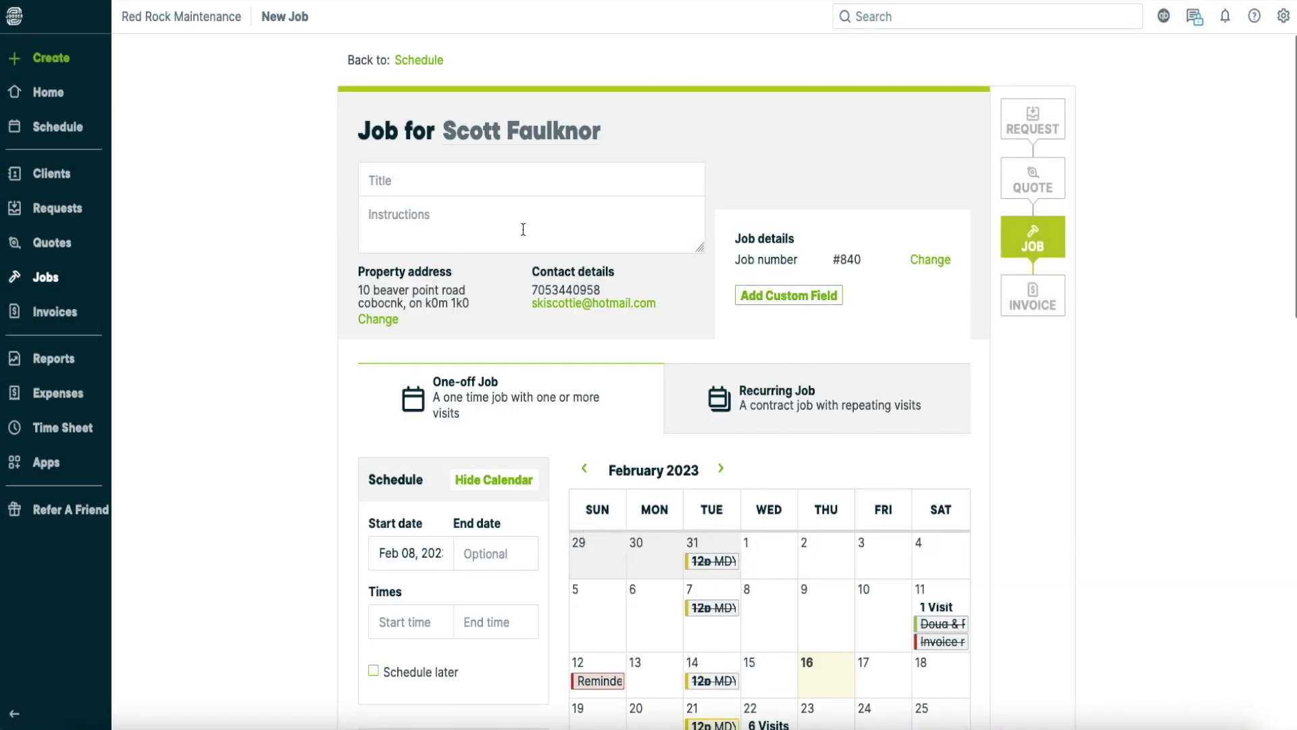
# - Title the job 'Window cleaning' using the autocomplete suggestion
pyautogui.click(495, 191)
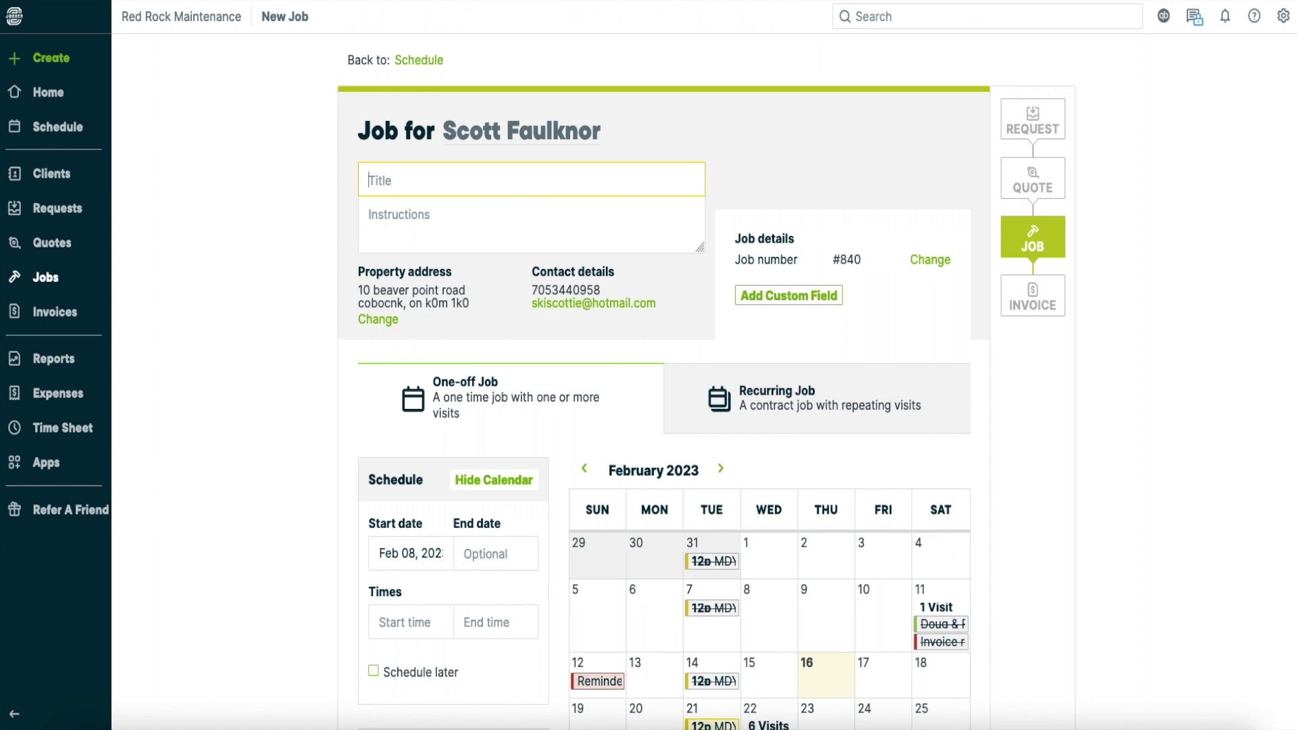
pyautogui.write('window')
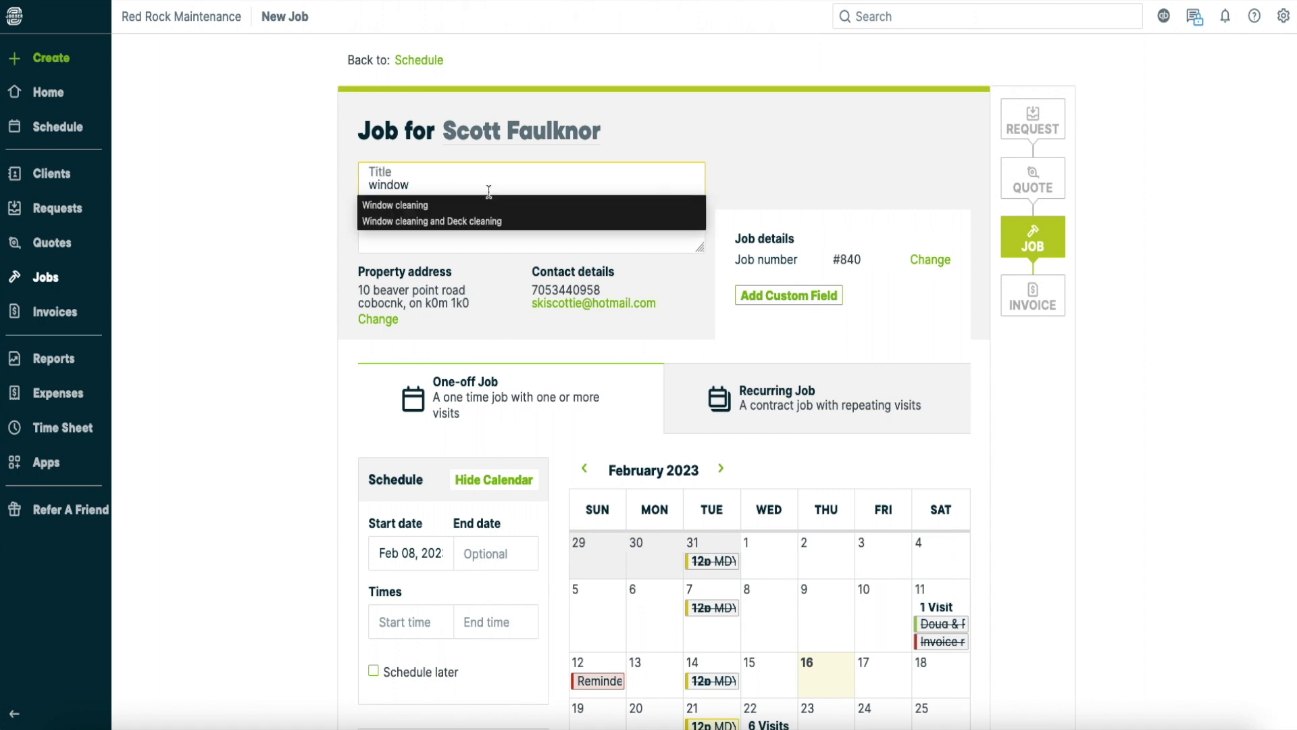
pyautogui.click(403, 208)
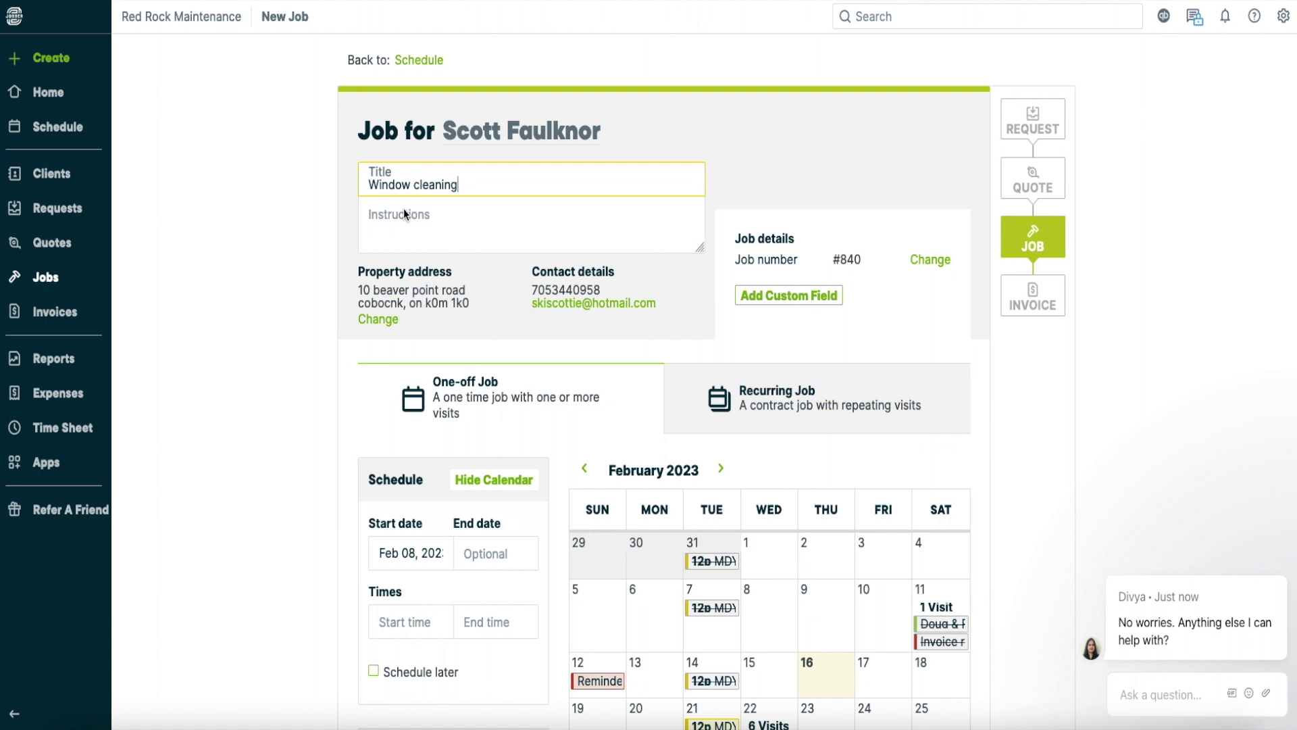
# - Dismiss the chat popup and enter the instructions 'Clean inside and outside windows'
pyautogui.moveTo(1197, 615)
pyautogui.click(1284, 577)
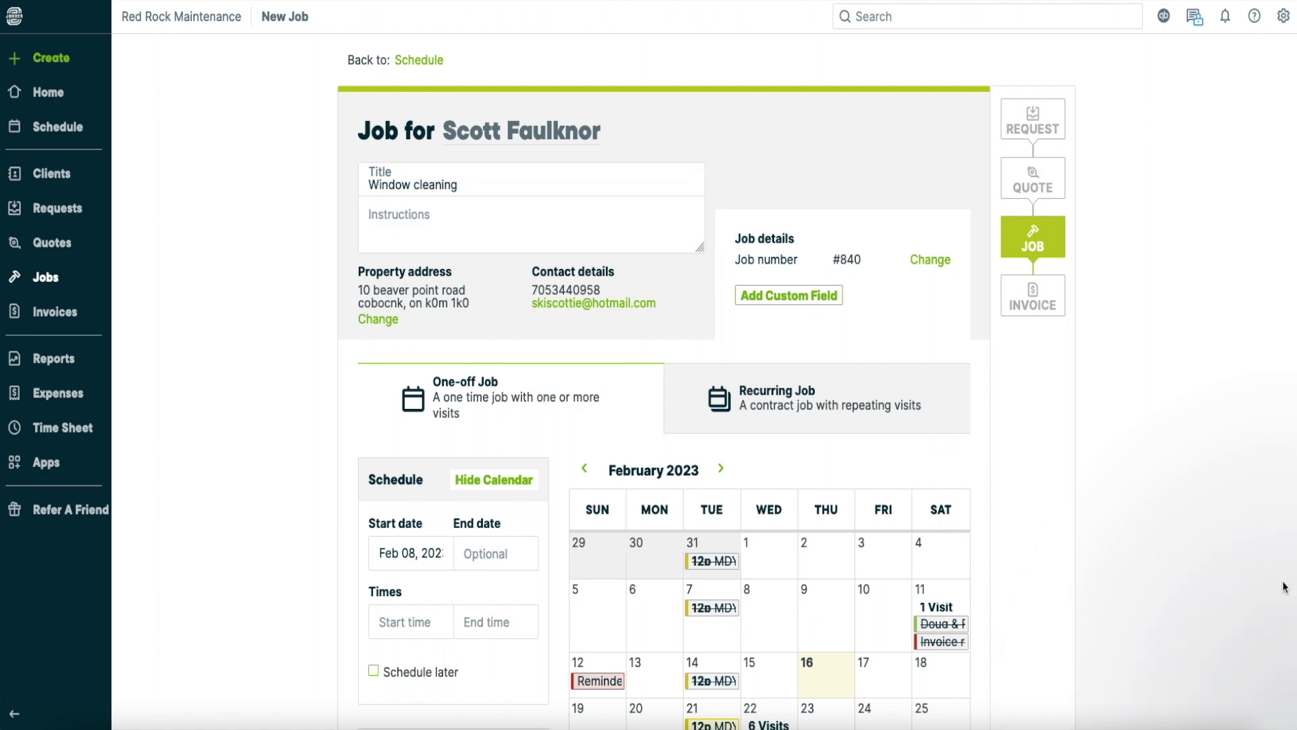
pyautogui.click(447, 231)
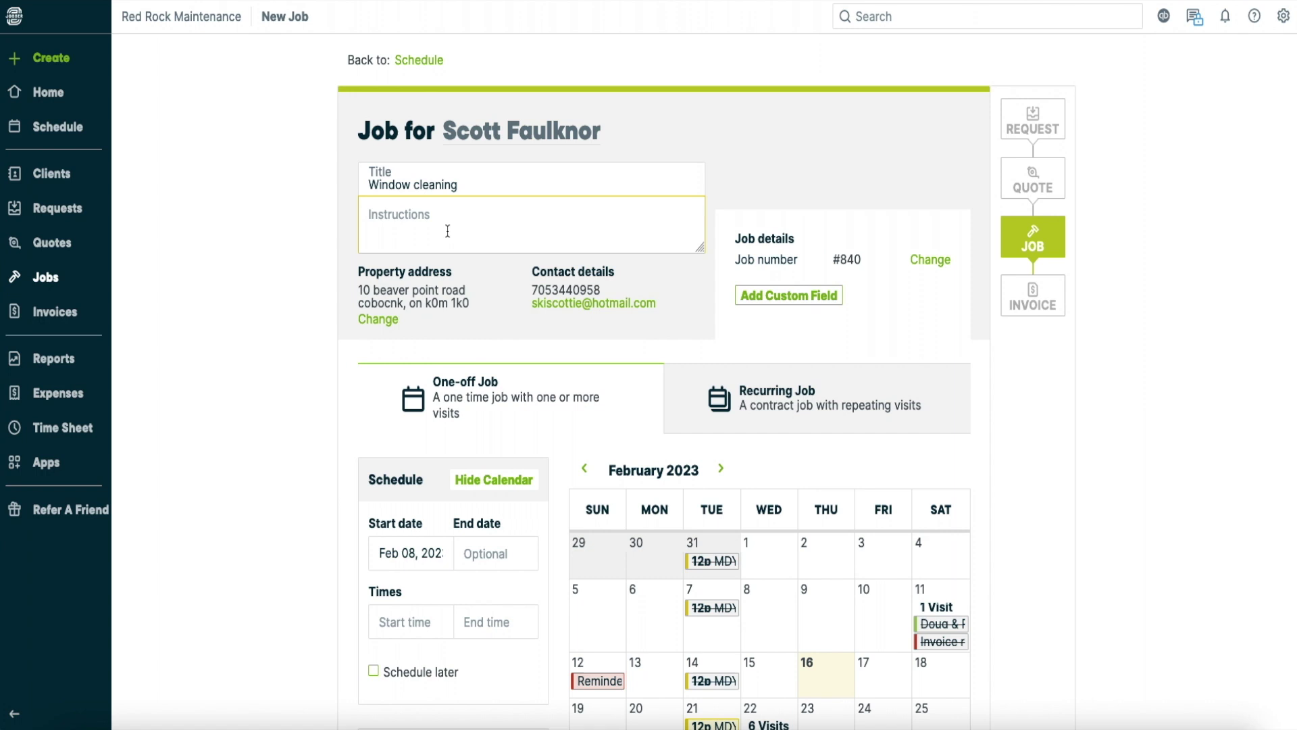
pyautogui.write('Clean inside and')
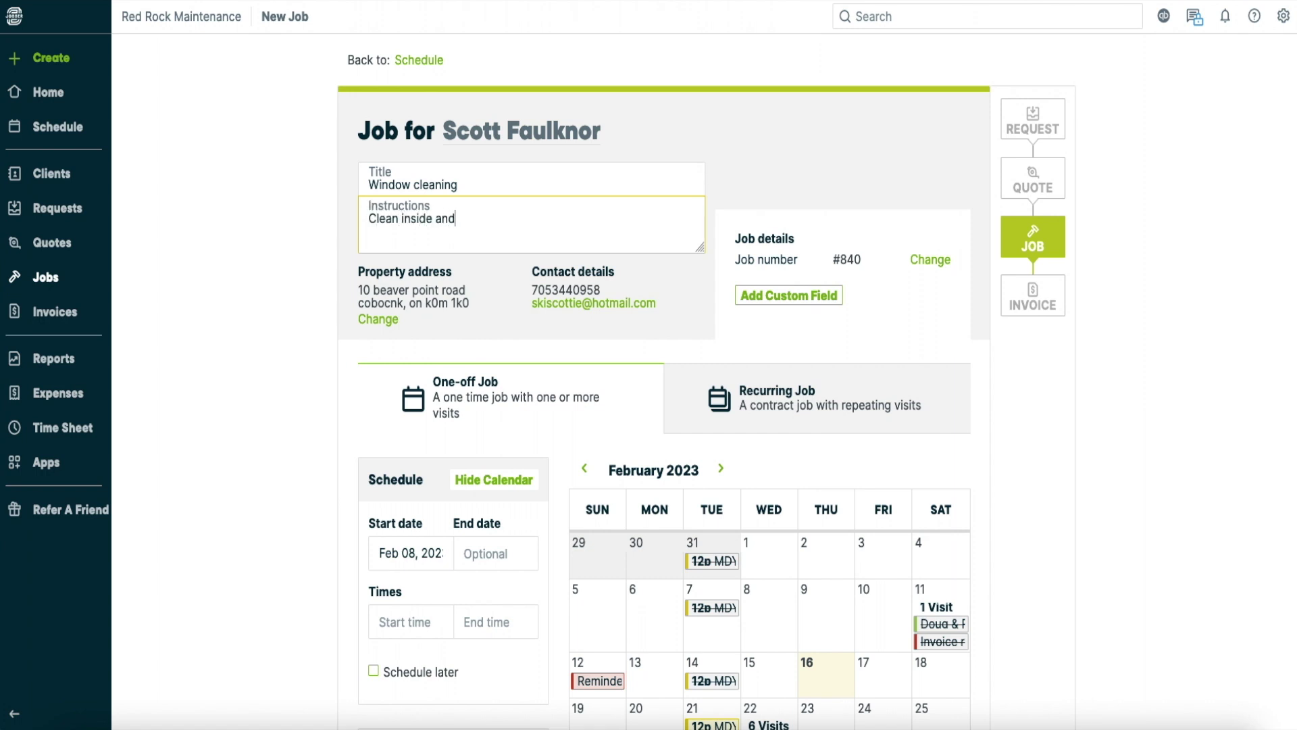
pyautogui.write(' outside windows')
pyautogui.scroll(-5, 298, 413)
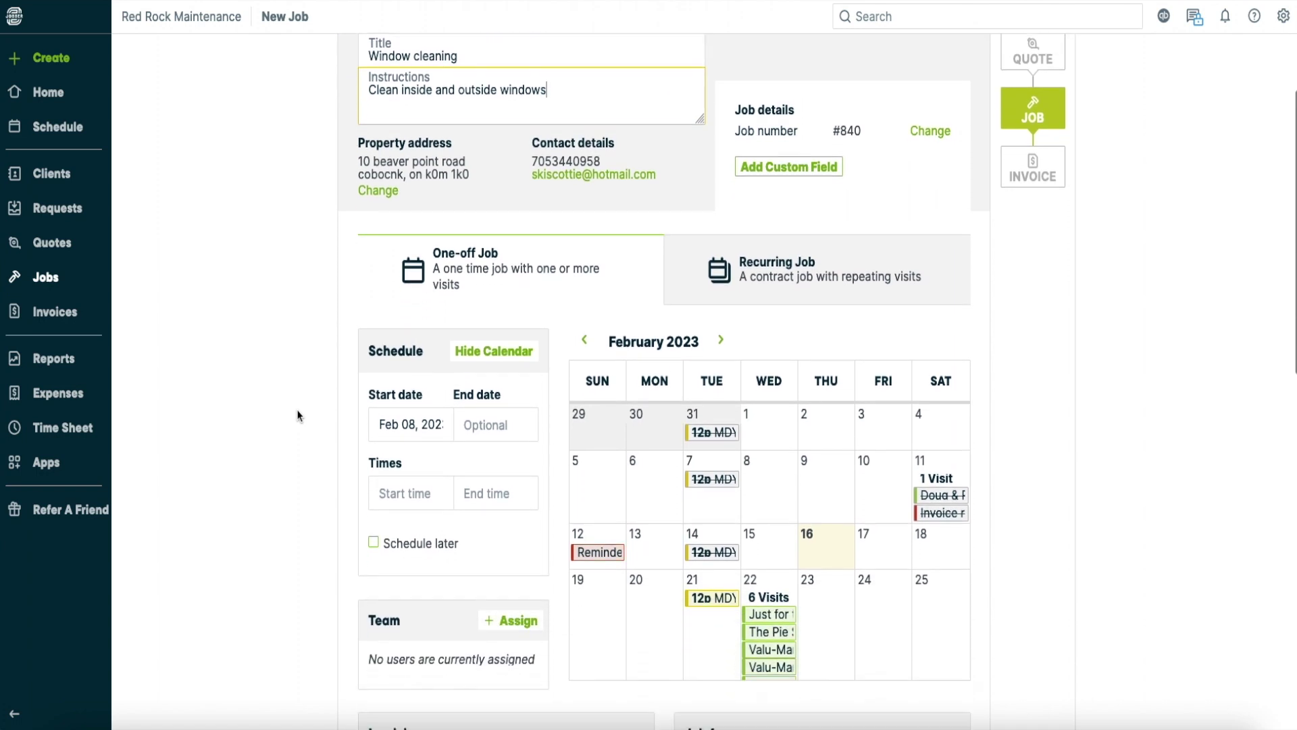
pyautogui.scroll(-2, 299, 413)
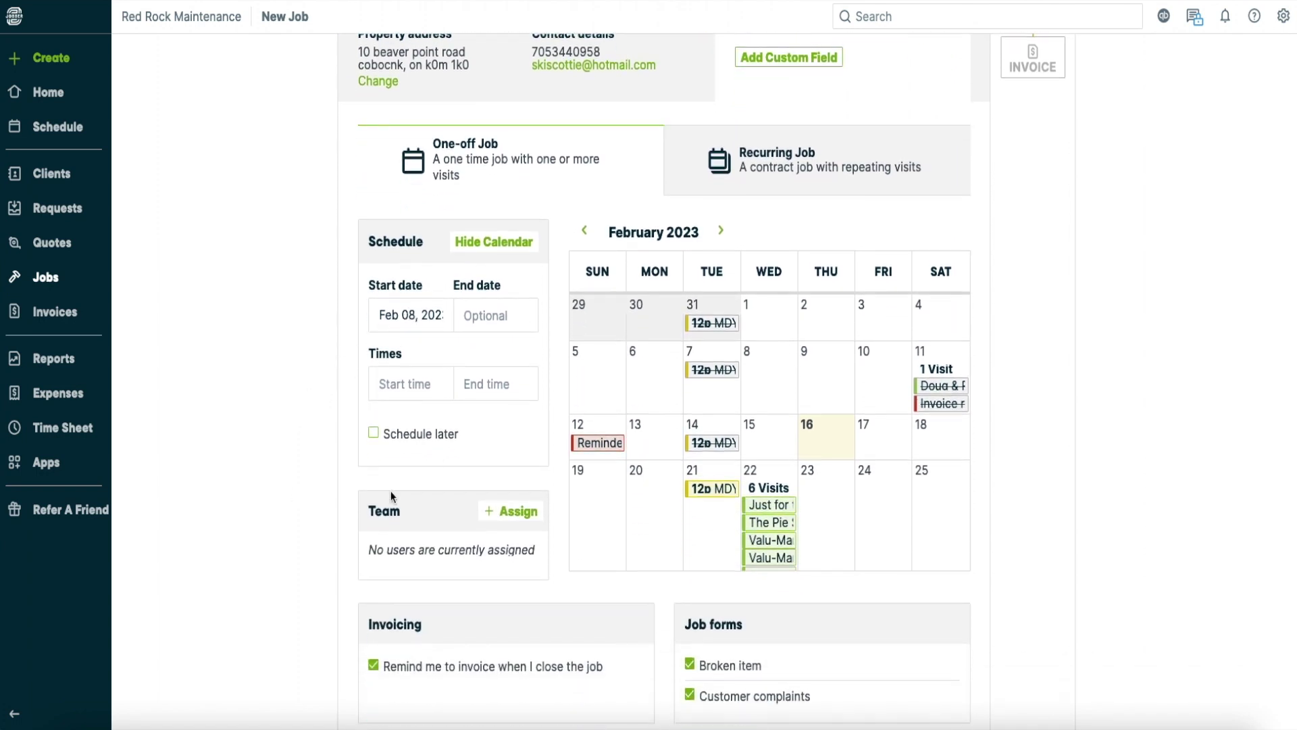
# - Schedule the visit from 8:00AM to 10:00AM
pyautogui.click(406, 384)
pyautogui.write('8:00AM')
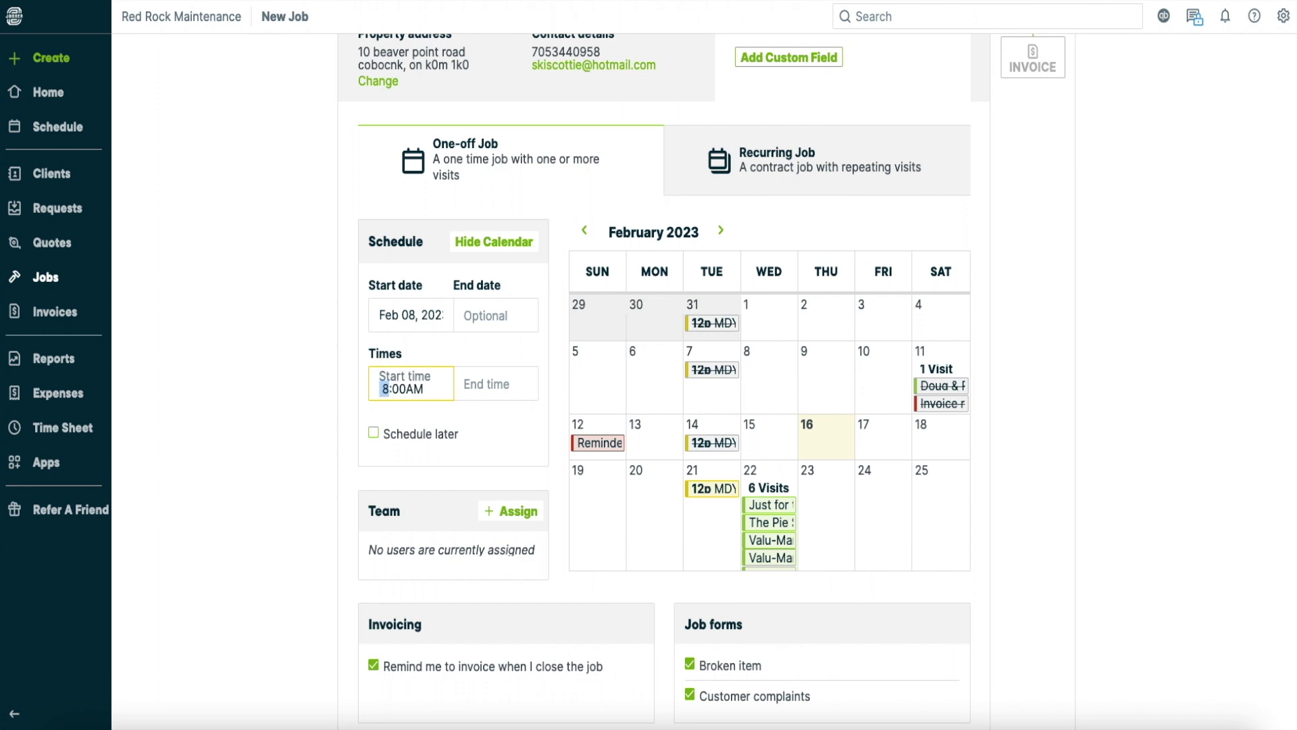
pyautogui.press('Tab')
pyautogui.press('Tab')
pyautogui.press('Tab')
pyautogui.write('10')
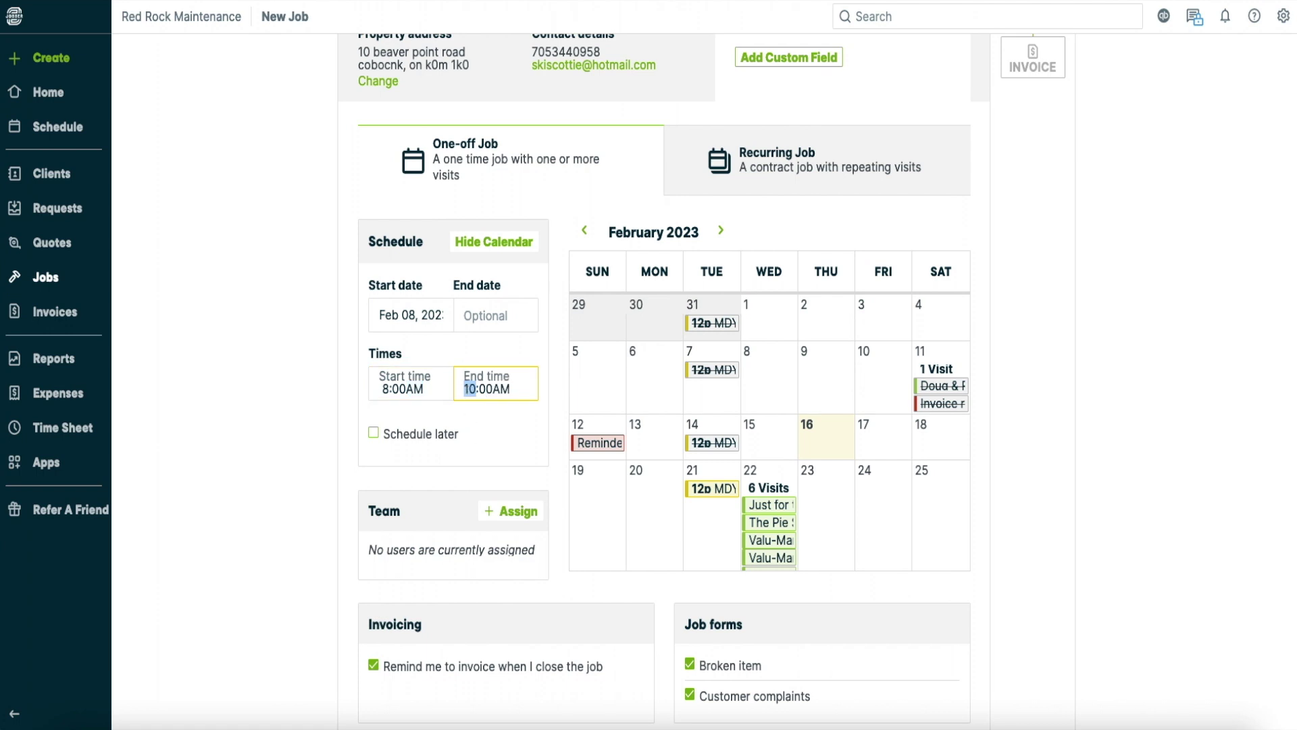
pyautogui.write('2')
pyautogui.press('BackSpace')
pyautogui.write('10')
pyautogui.click(505, 426)
# - Assign a team member to the job
pyautogui.scroll(-2, 285, 536)
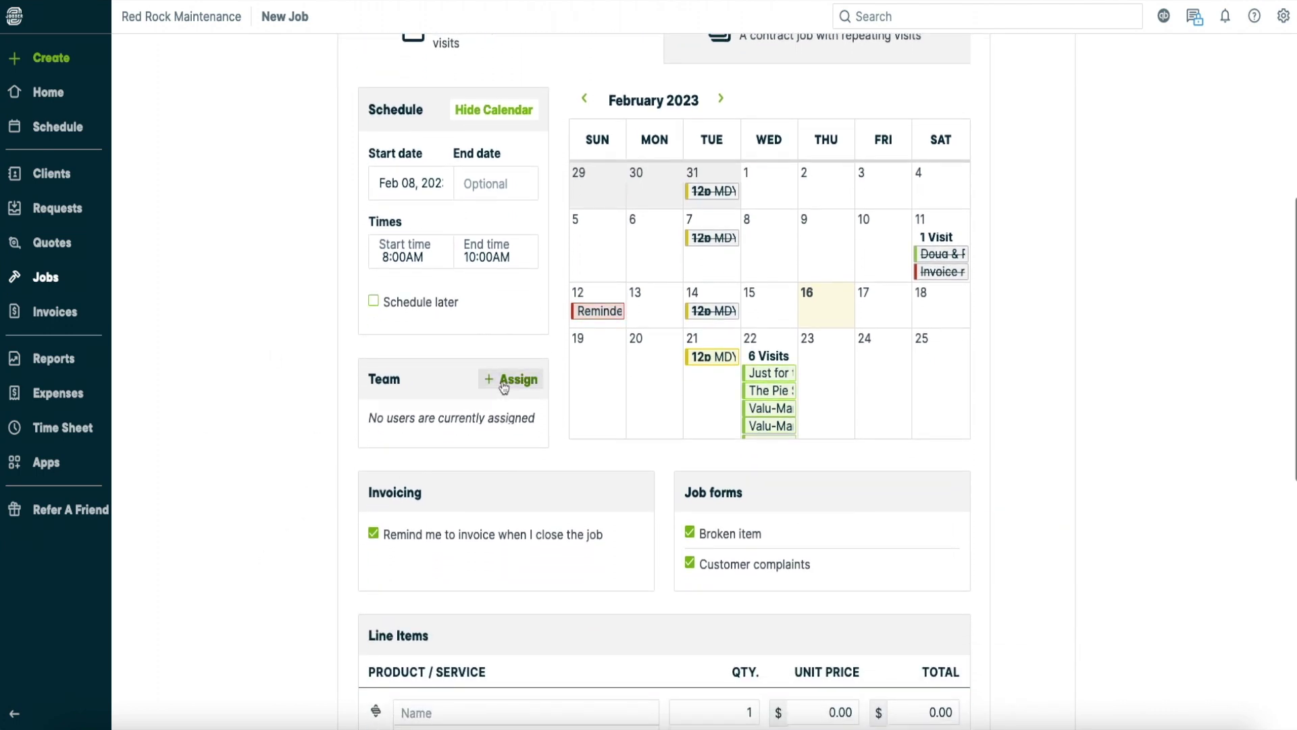
pyautogui.click(503, 385)
pyautogui.click(521, 512)
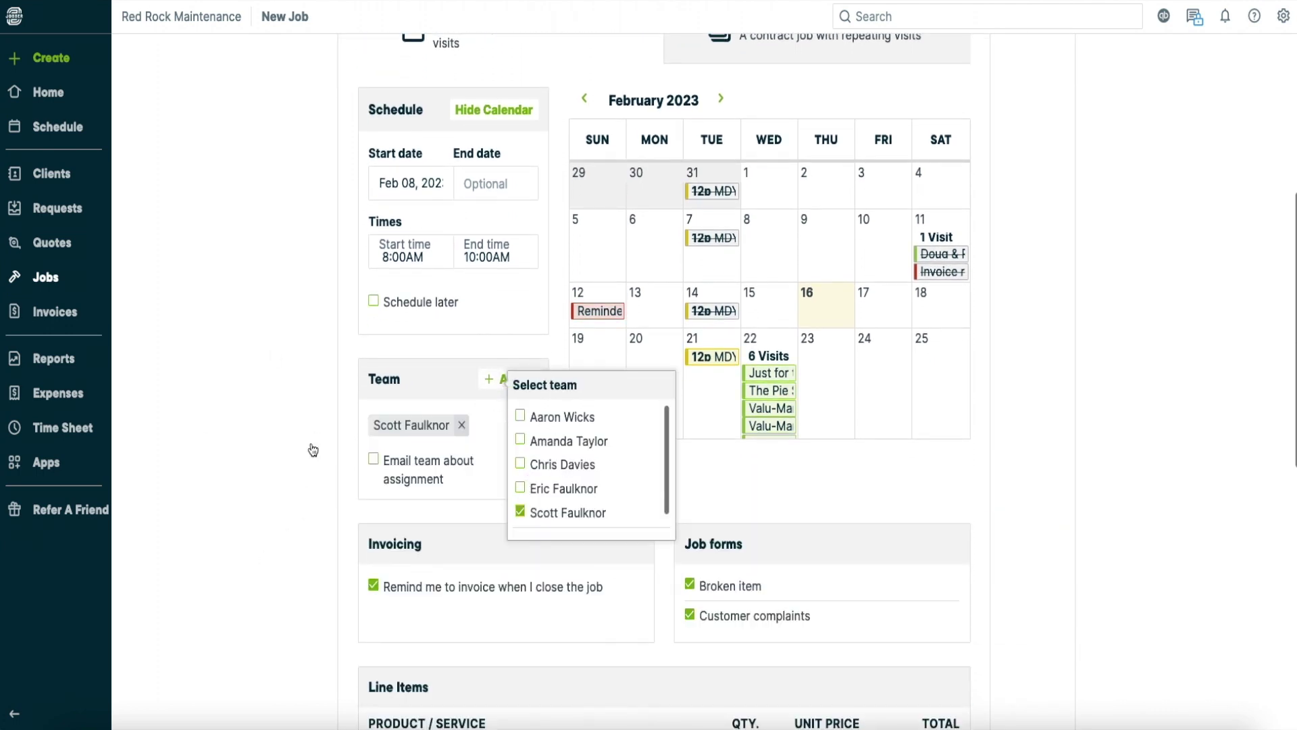
pyautogui.click(232, 464)
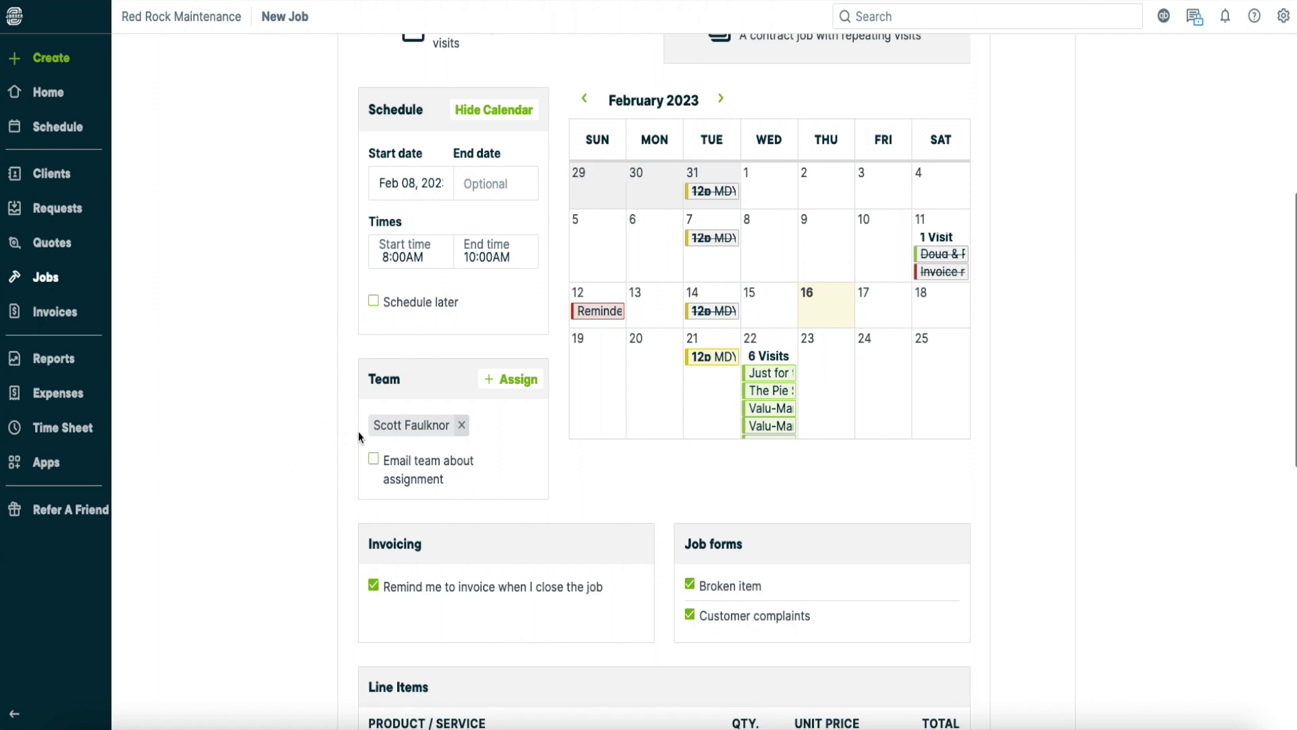
# - Add a Window Cleaning line item described 'Clean Windows inside and out', correcting the spelling
pyautogui.scroll(-5, 285, 498)
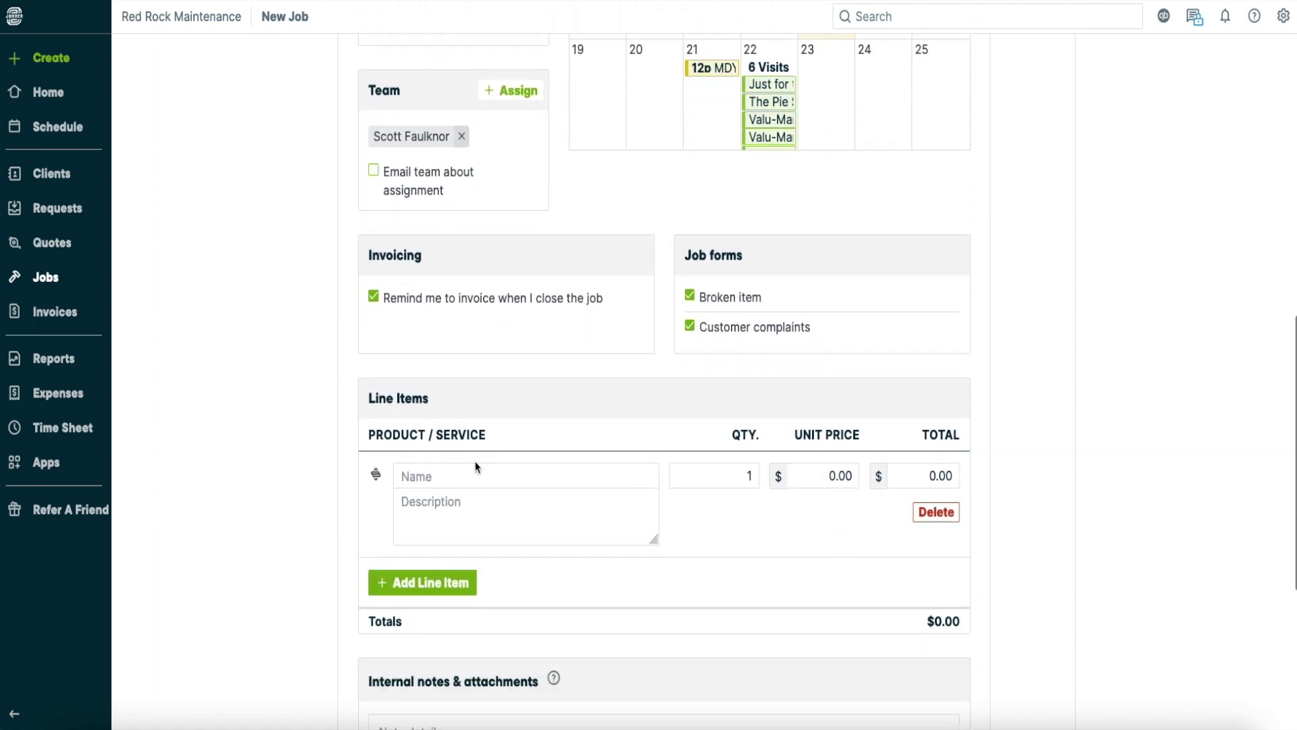
pyautogui.click(477, 474)
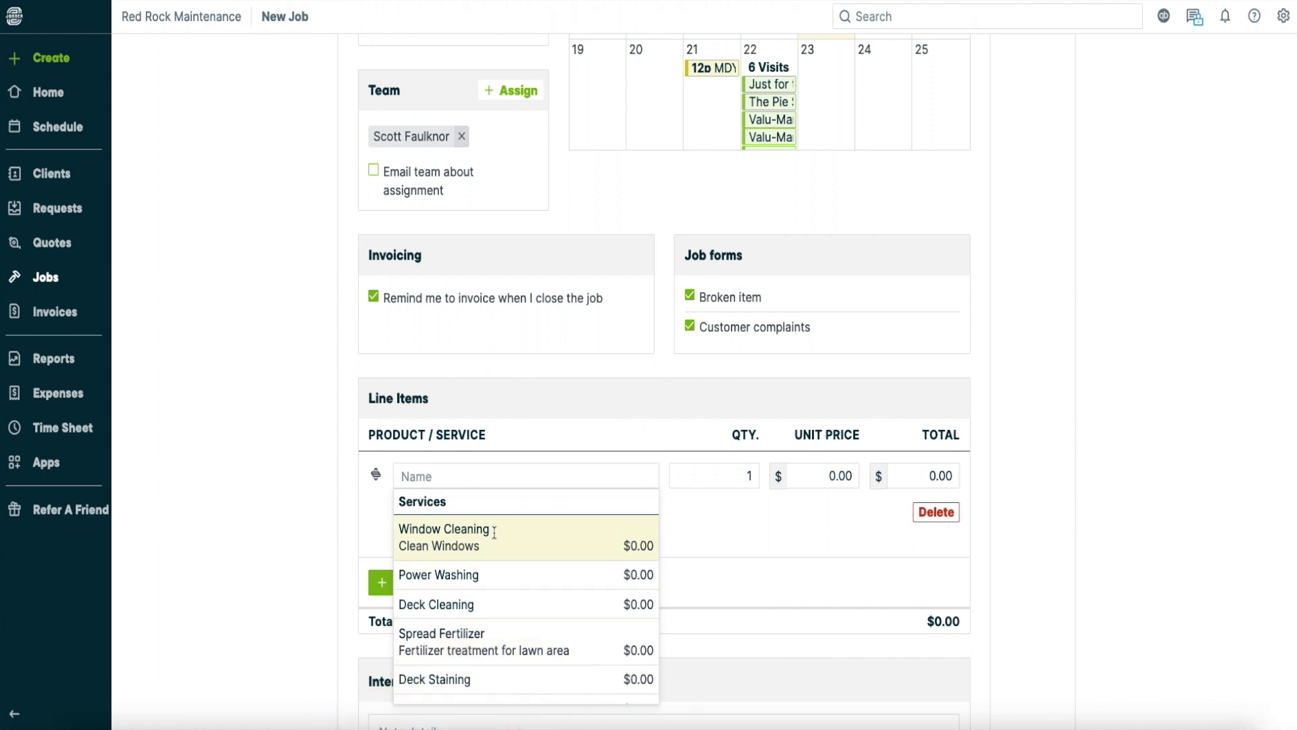
pyautogui.click(497, 534)
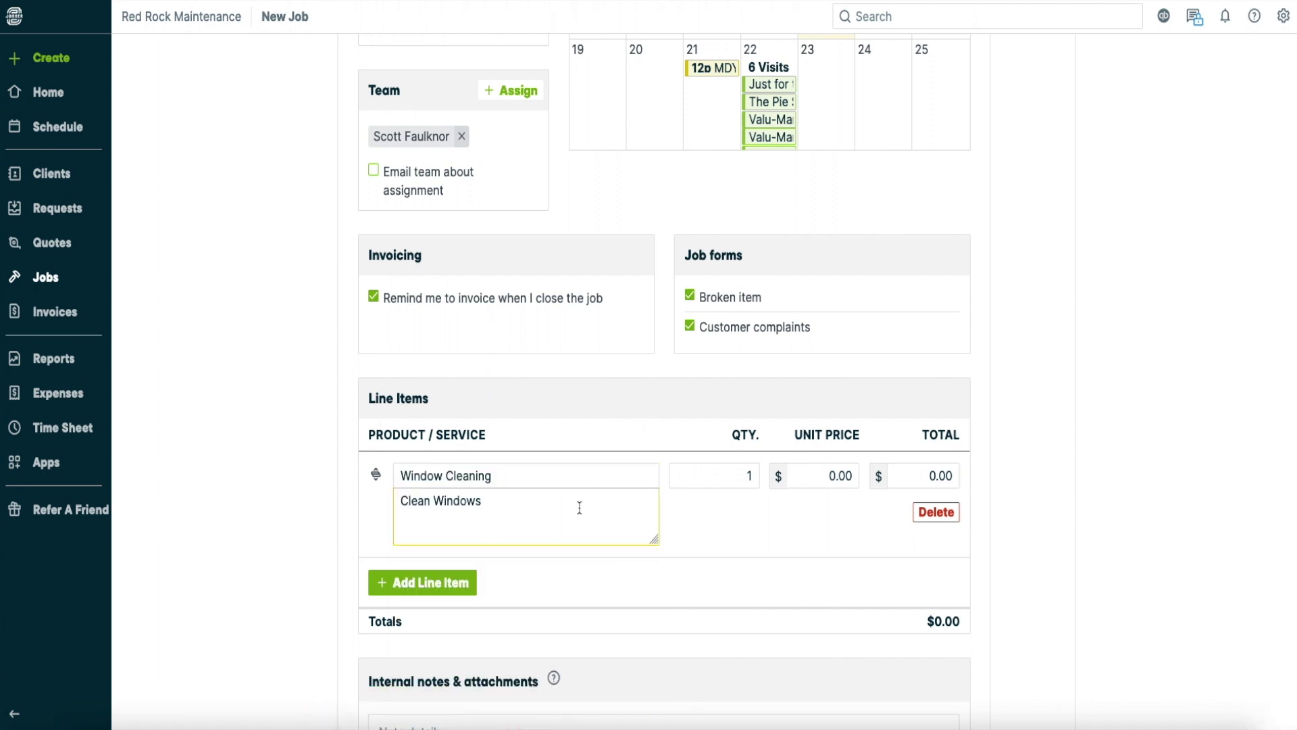
pyautogui.write('insi')
pyautogui.press('BackSpace')
pyautogui.press('BackSpace')
pyautogui.press('BackSpace')
pyautogui.write('nsdie and out')
pyautogui.rightClick(507, 501)
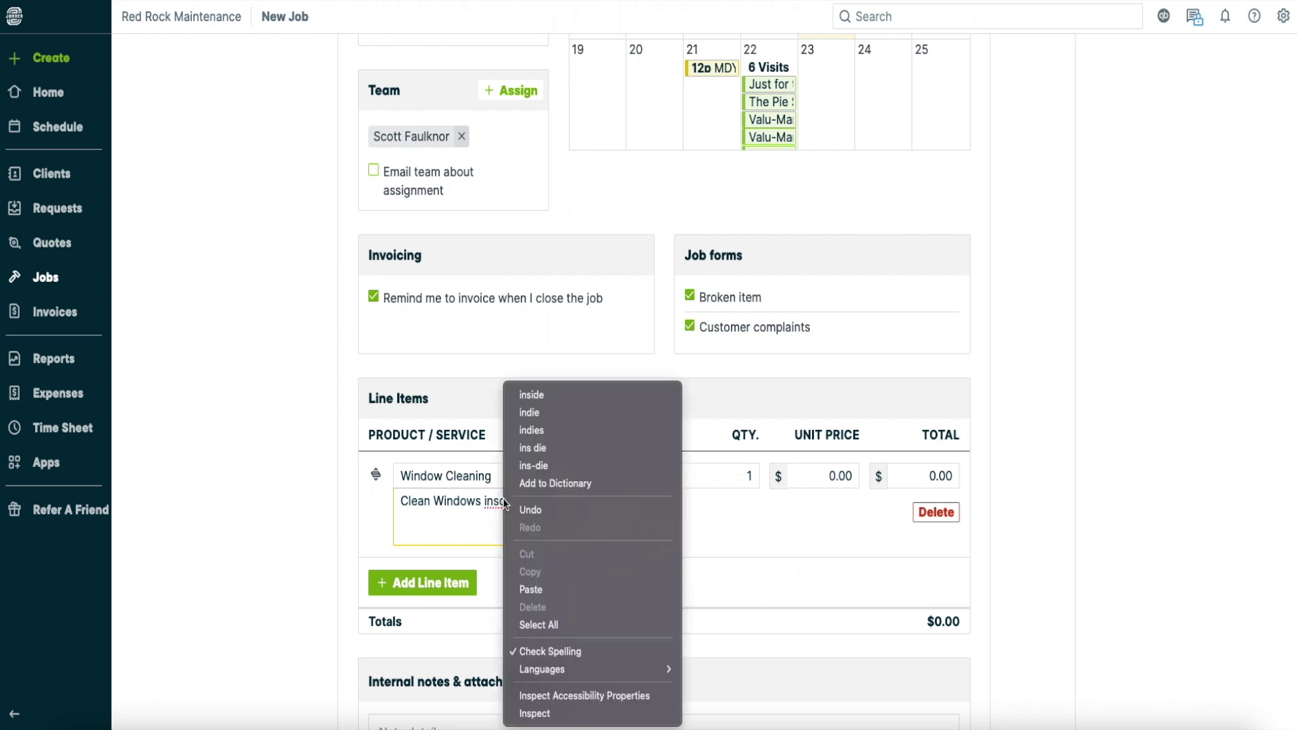
pyautogui.click(551, 395)
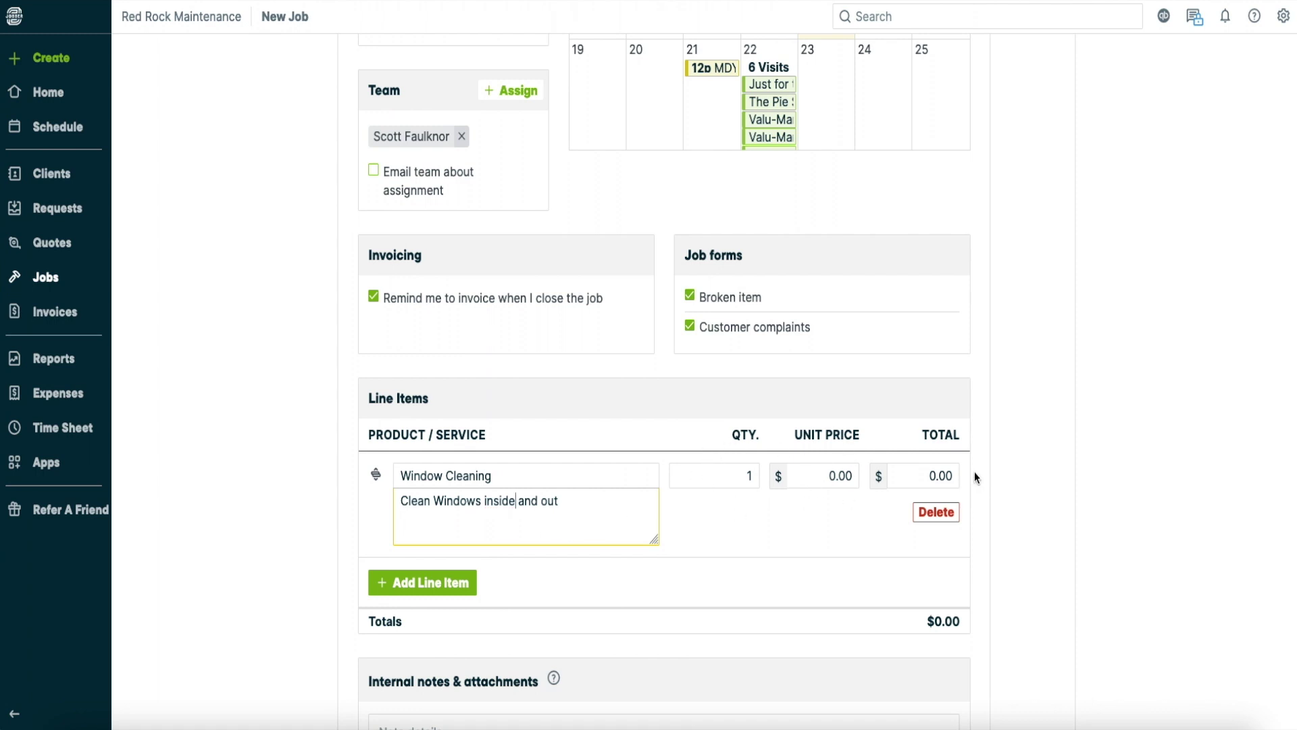
# - Set the Window Cleaning unit price to $500.00, making the job total $500.00
pyautogui.click(811, 474)
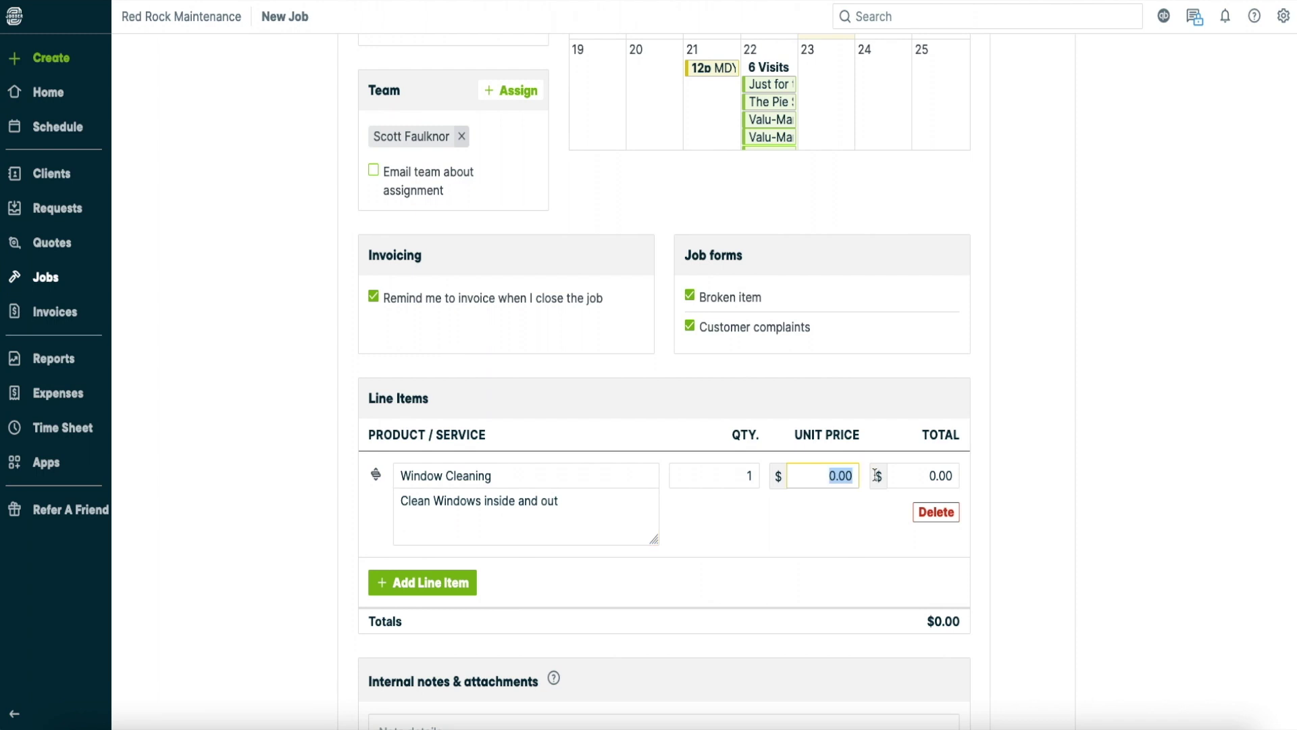
pyautogui.write('500')
pyautogui.click(1016, 464)
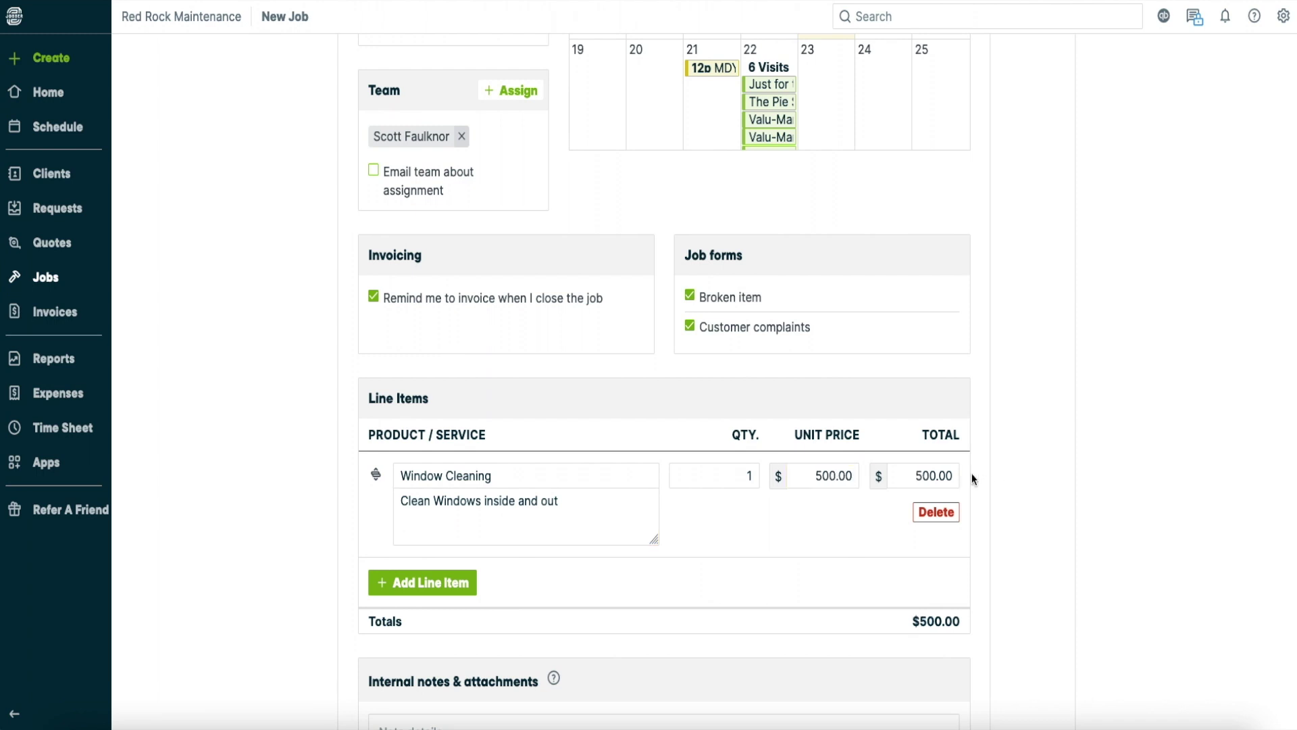
pyautogui.scroll(-4, 906, 554)
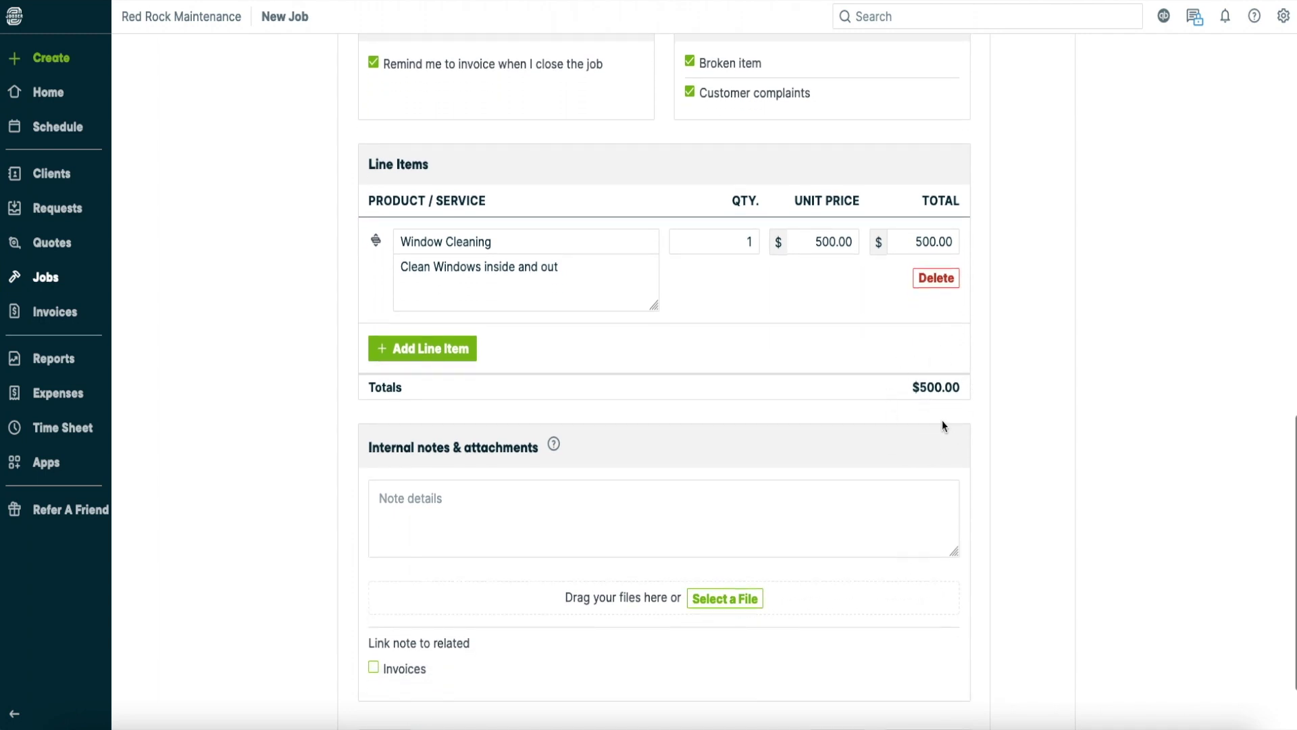
pyautogui.scroll(-2, 933, 477)
pyautogui.scroll(3, 933, 476)
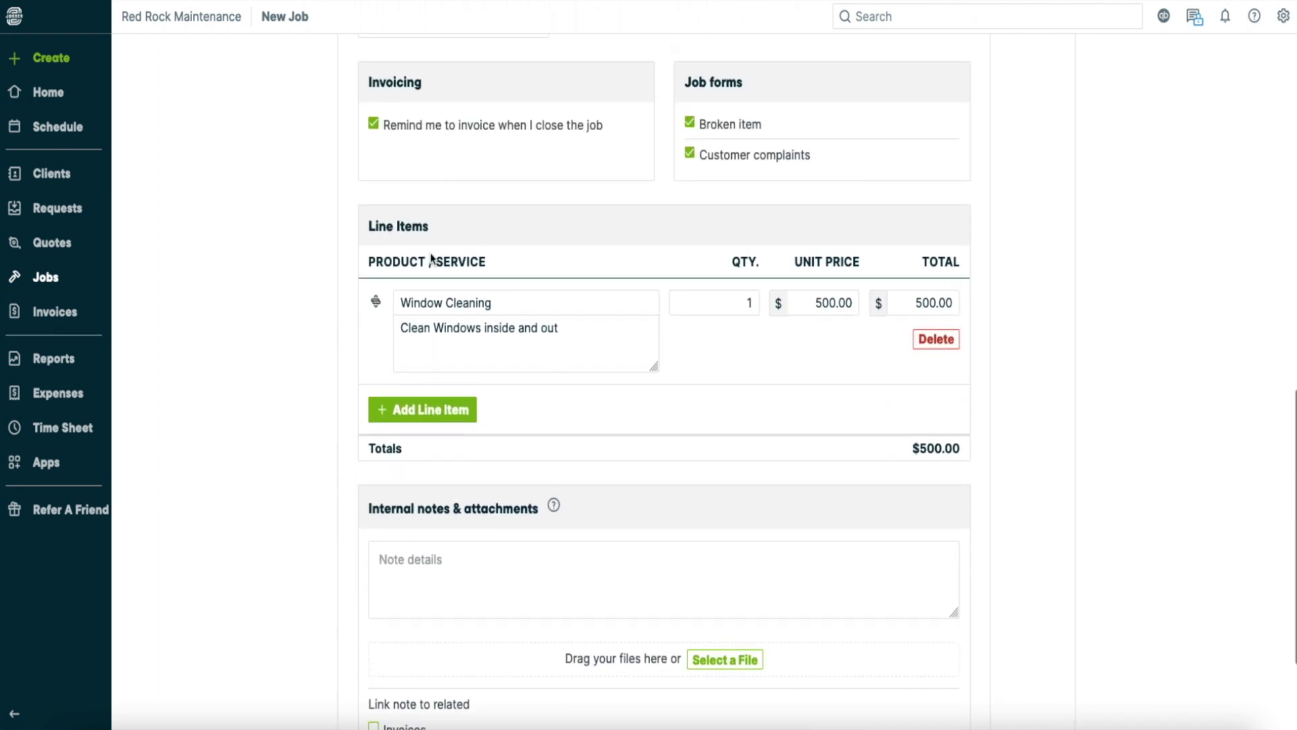
# - Add a second line item, Deck Cleaning, described 'Clean deck' at $300, for an $800.00 total
pyautogui.click(424, 410)
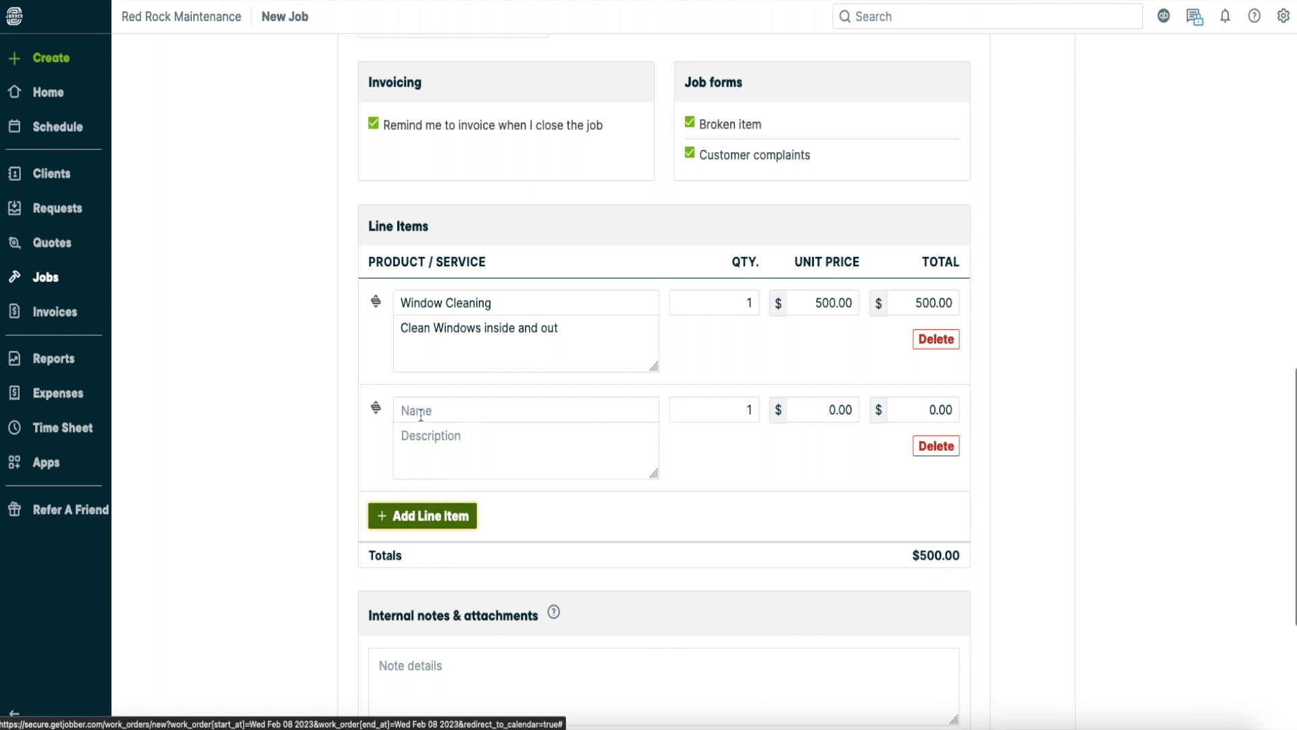
pyautogui.click(443, 413)
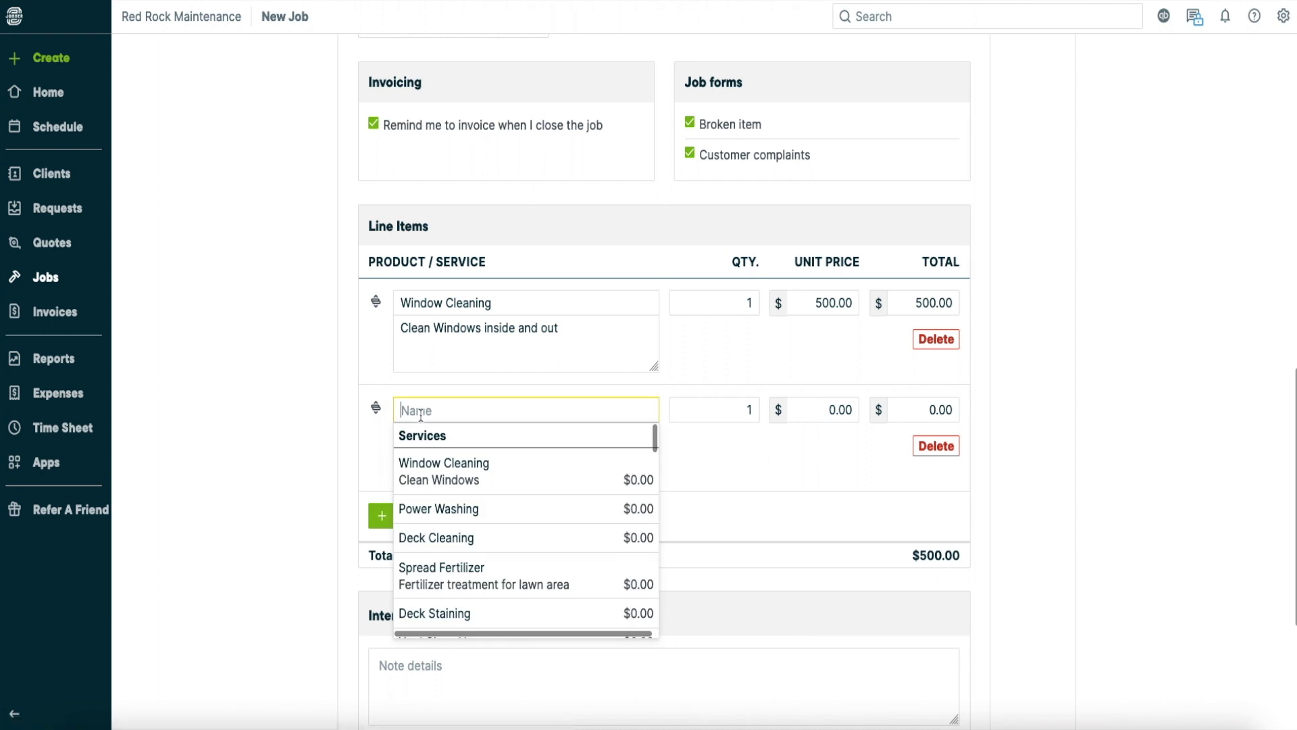
pyautogui.click(493, 540)
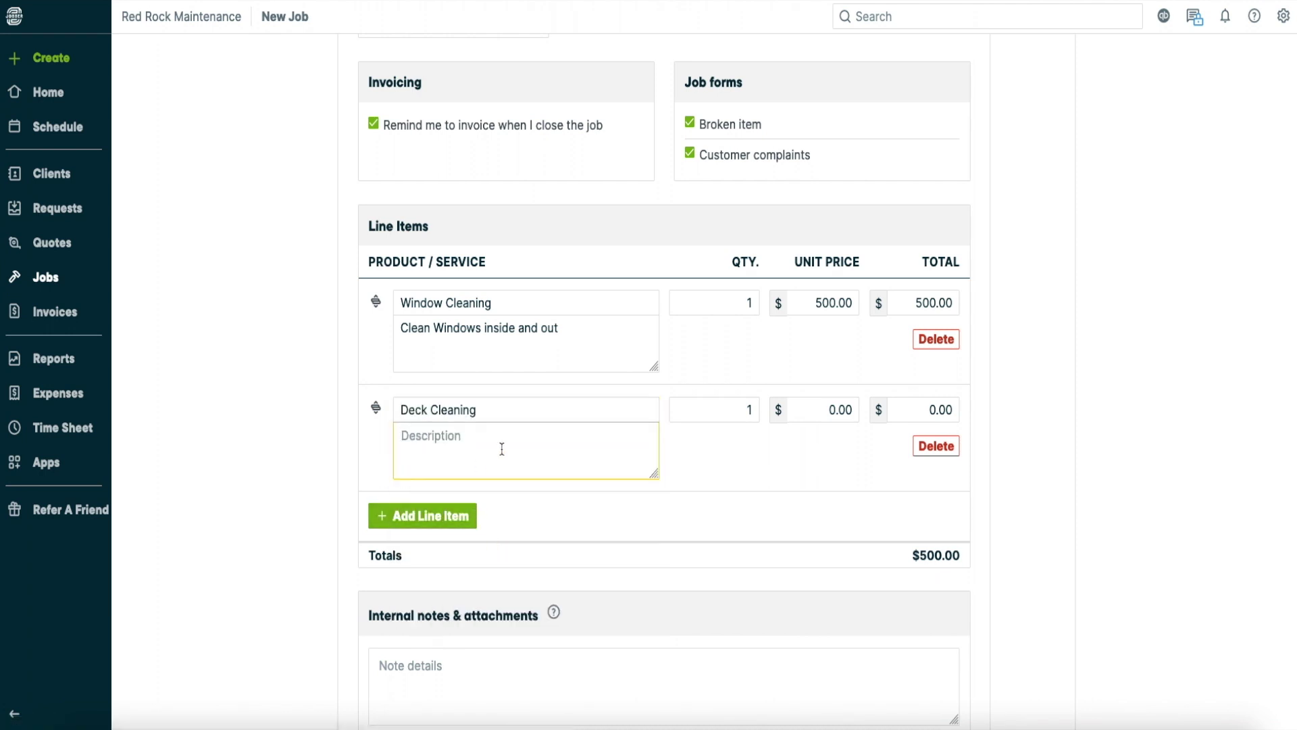
pyautogui.write('closet')
pyautogui.press('BackSpace')
pyautogui.press('BackSpace')
pyautogui.press('BackSpace')
pyautogui.press('BackSpace')
pyautogui.press('BackSpace')
pyautogui.press('BackSpace')
pyautogui.press('BackSpace')
pyautogui.write('Clean deck')
pyautogui.click(819, 412)
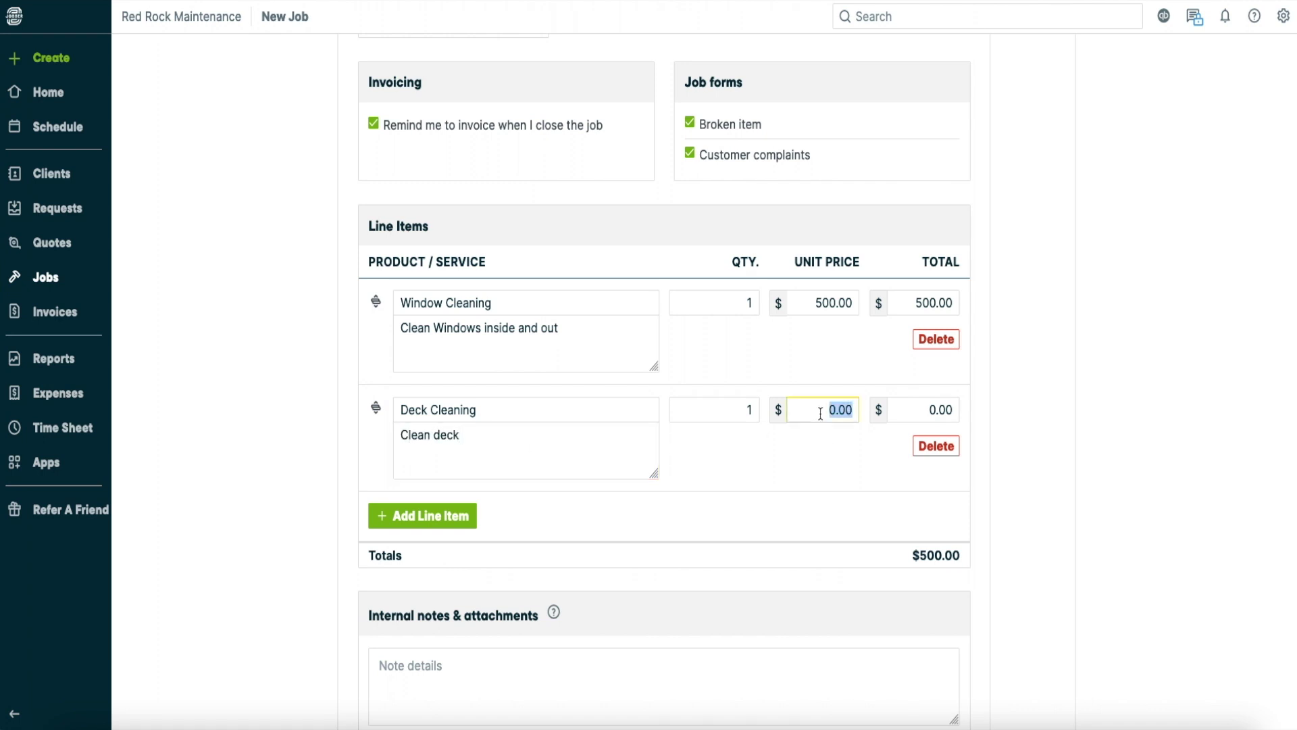
pyautogui.write('300')
pyautogui.click(906, 482)
pyautogui.scroll(-1, 1038, 561)
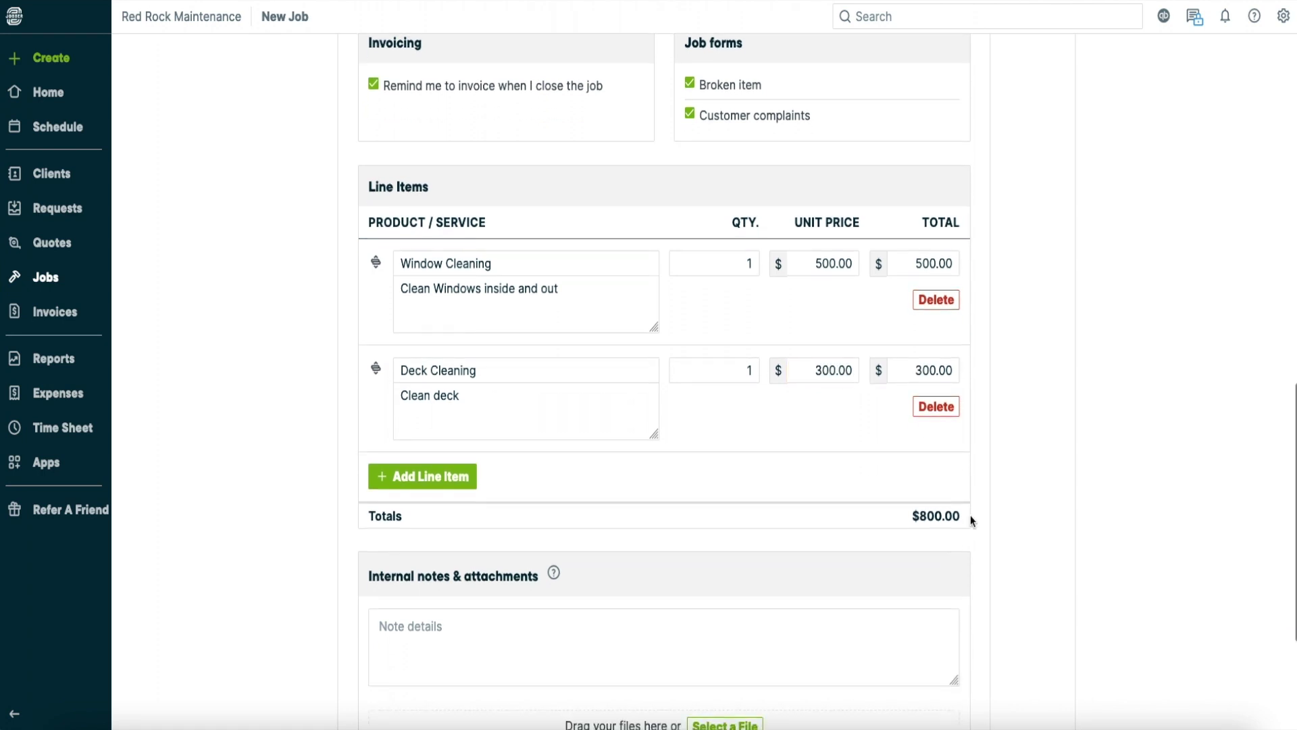
pyautogui.scroll(-5, 1027, 585)
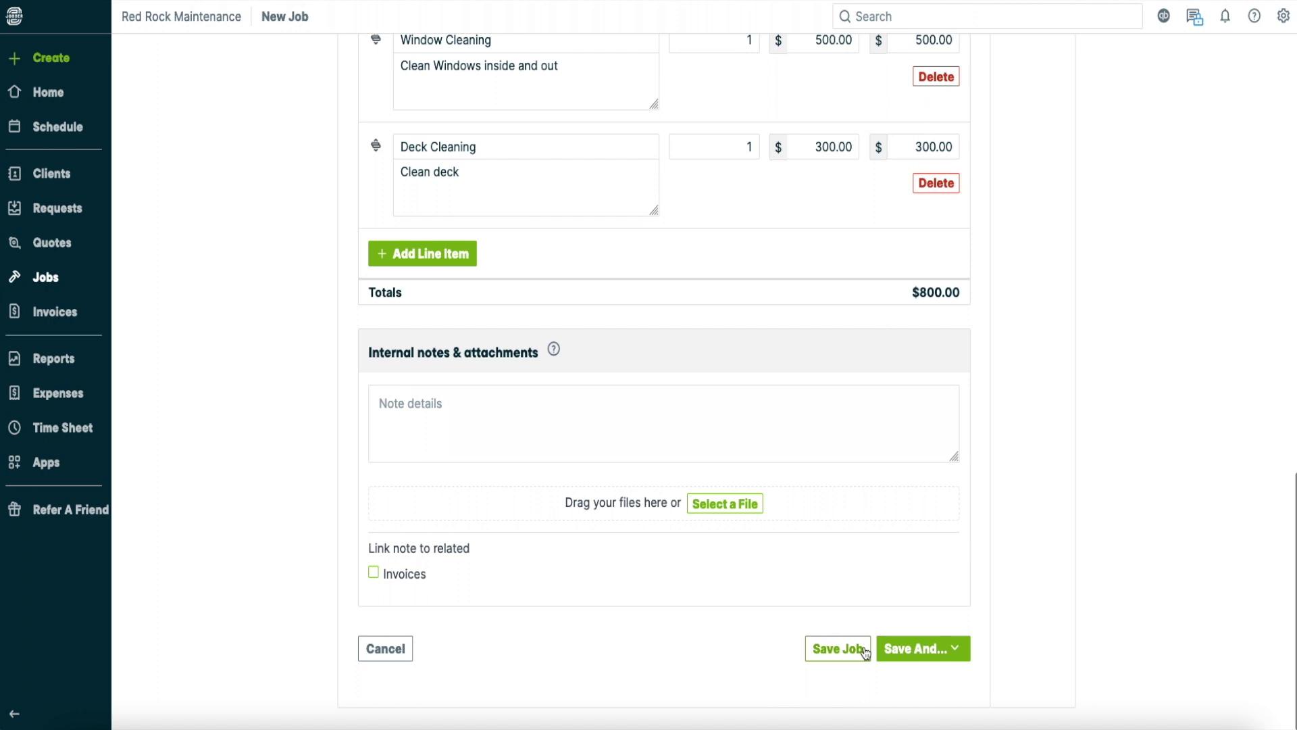
# - Save the job via Email Booking Confirmation, remove the recipient, and cancel the email unsent
pyautogui.click(884, 648)
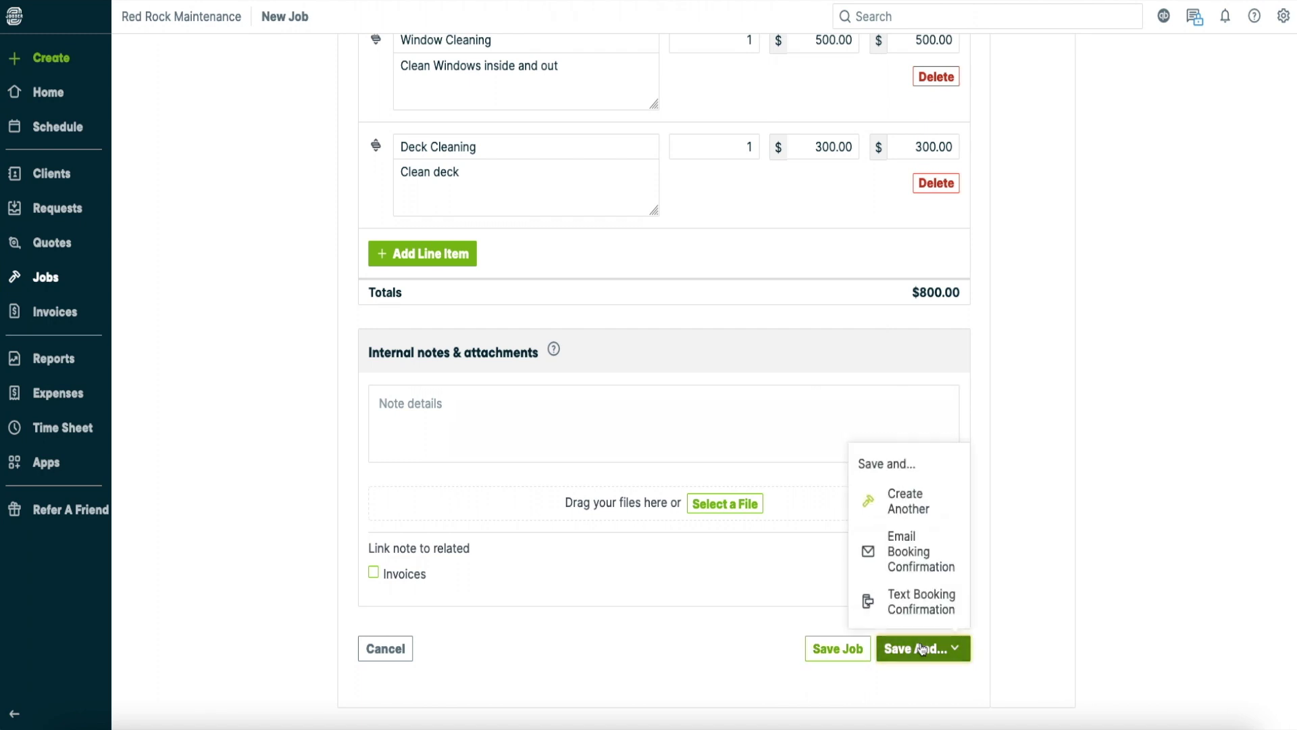
pyautogui.click(918, 554)
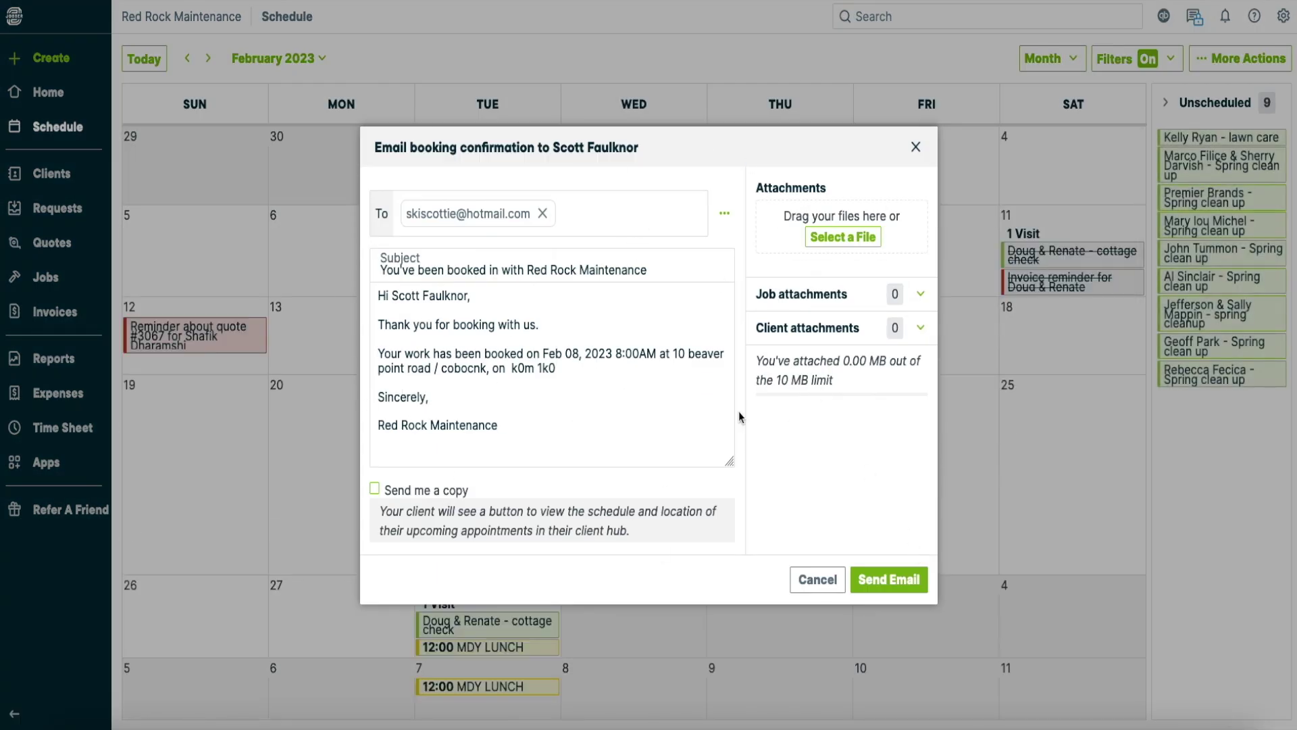
pyautogui.click(542, 213)
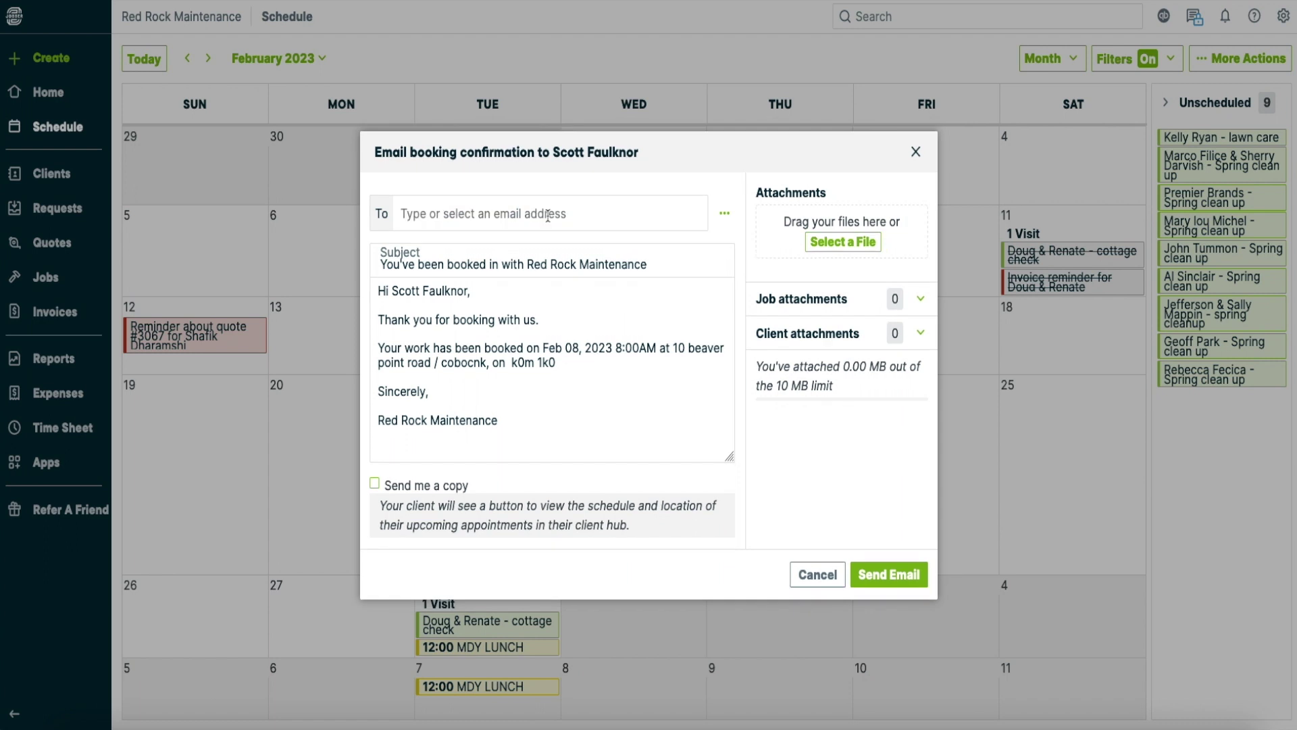
pyautogui.click(815, 575)
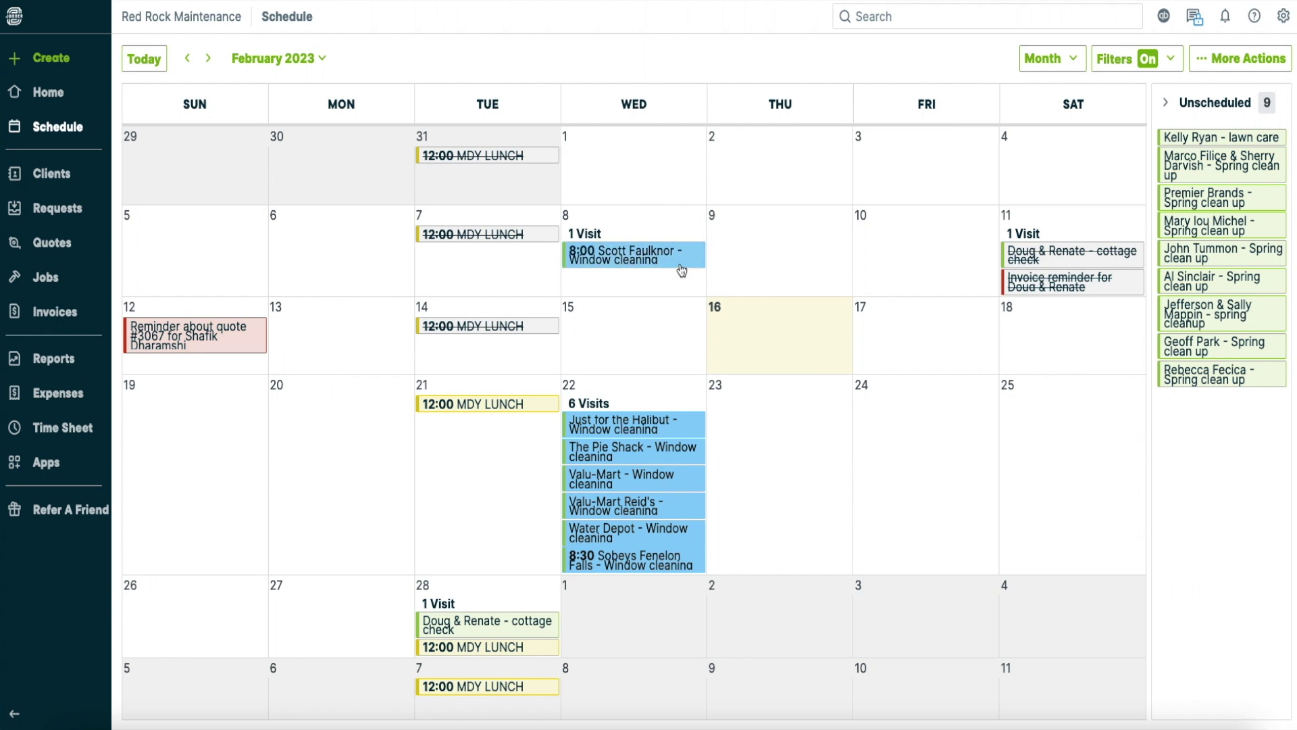
pyautogui.click(635, 261)
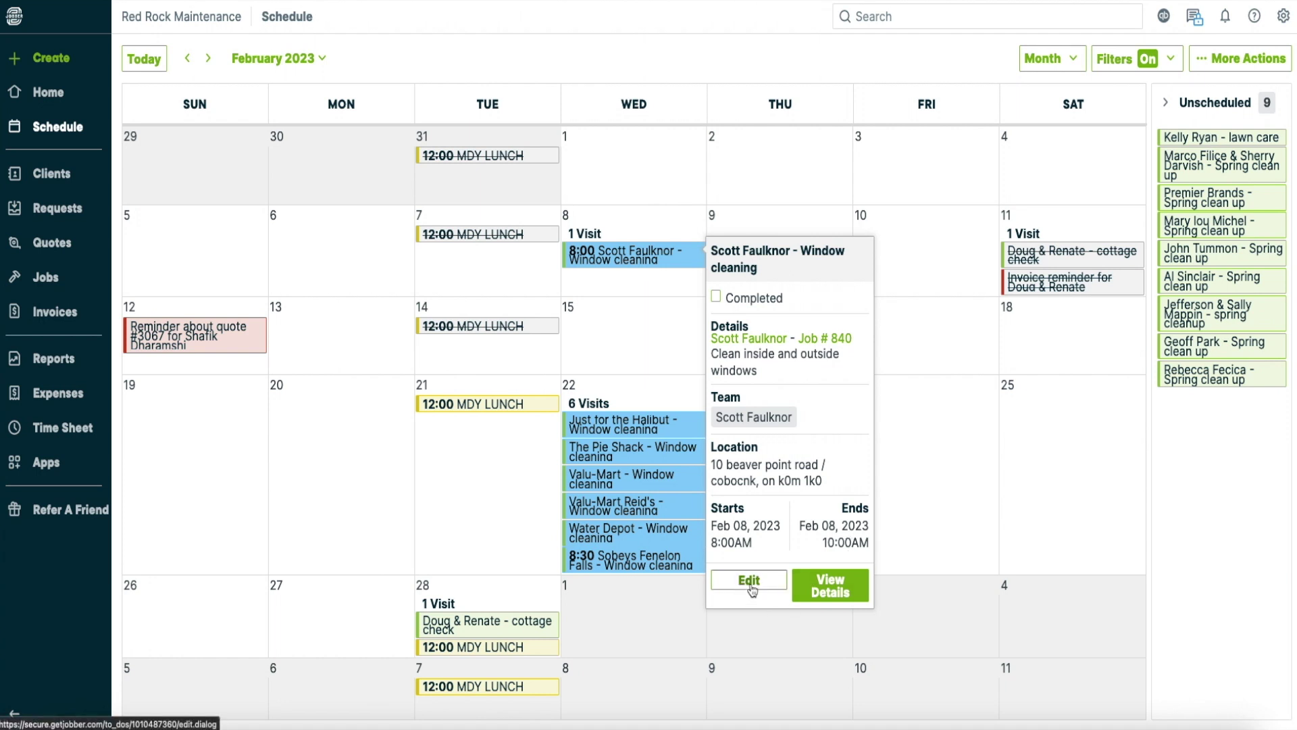
pyautogui.click(844, 589)
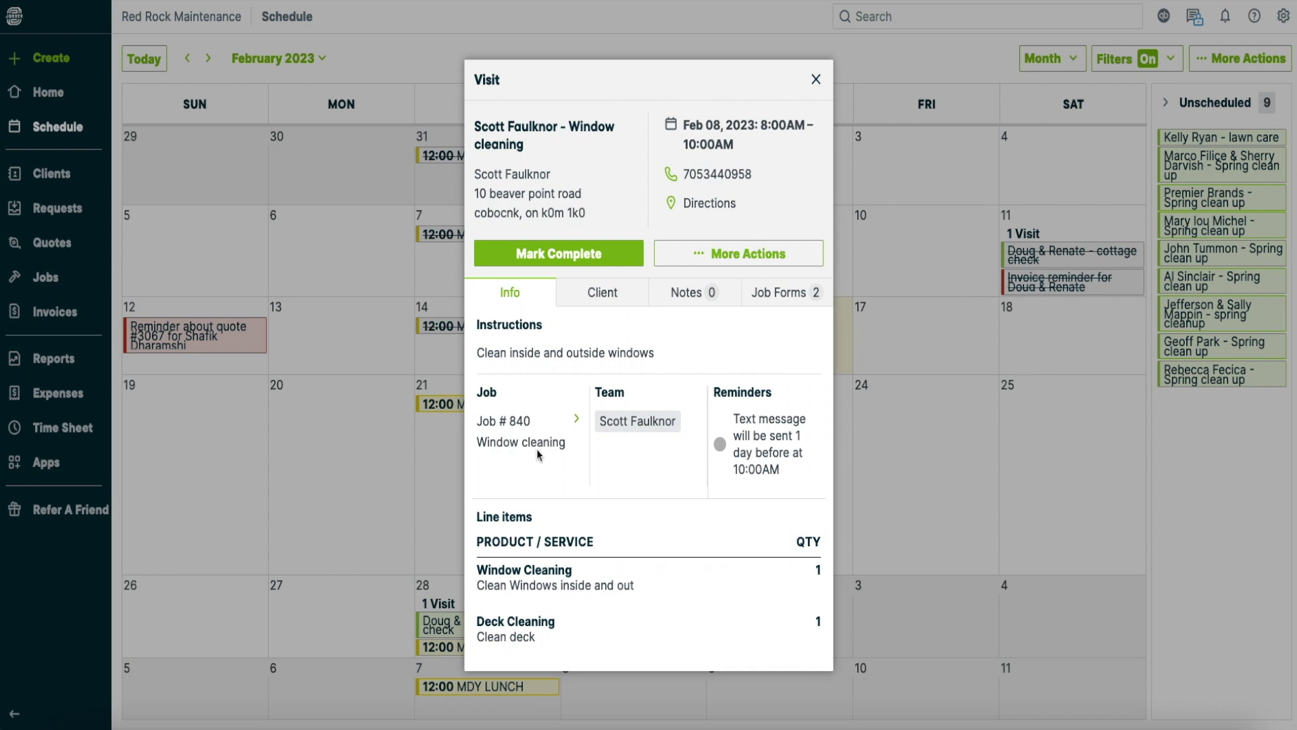
pyautogui.click(771, 300)
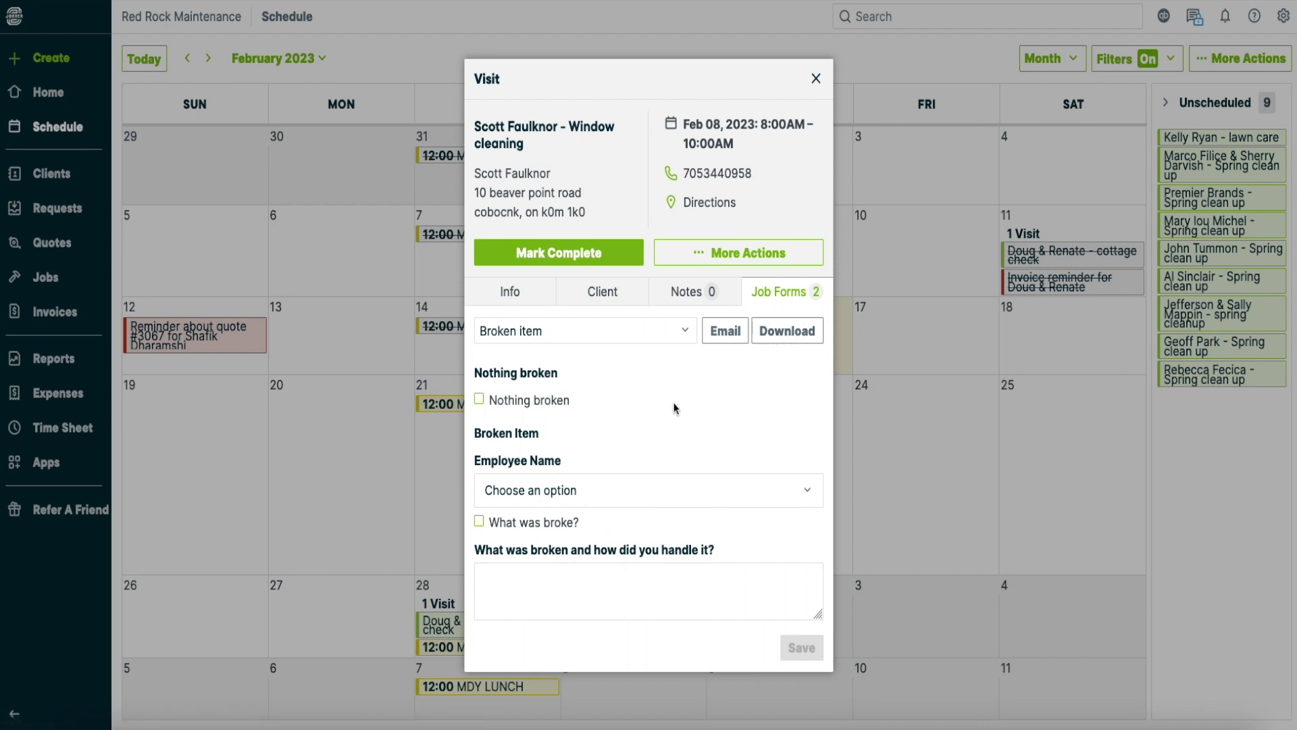
pyautogui.click(816, 78)
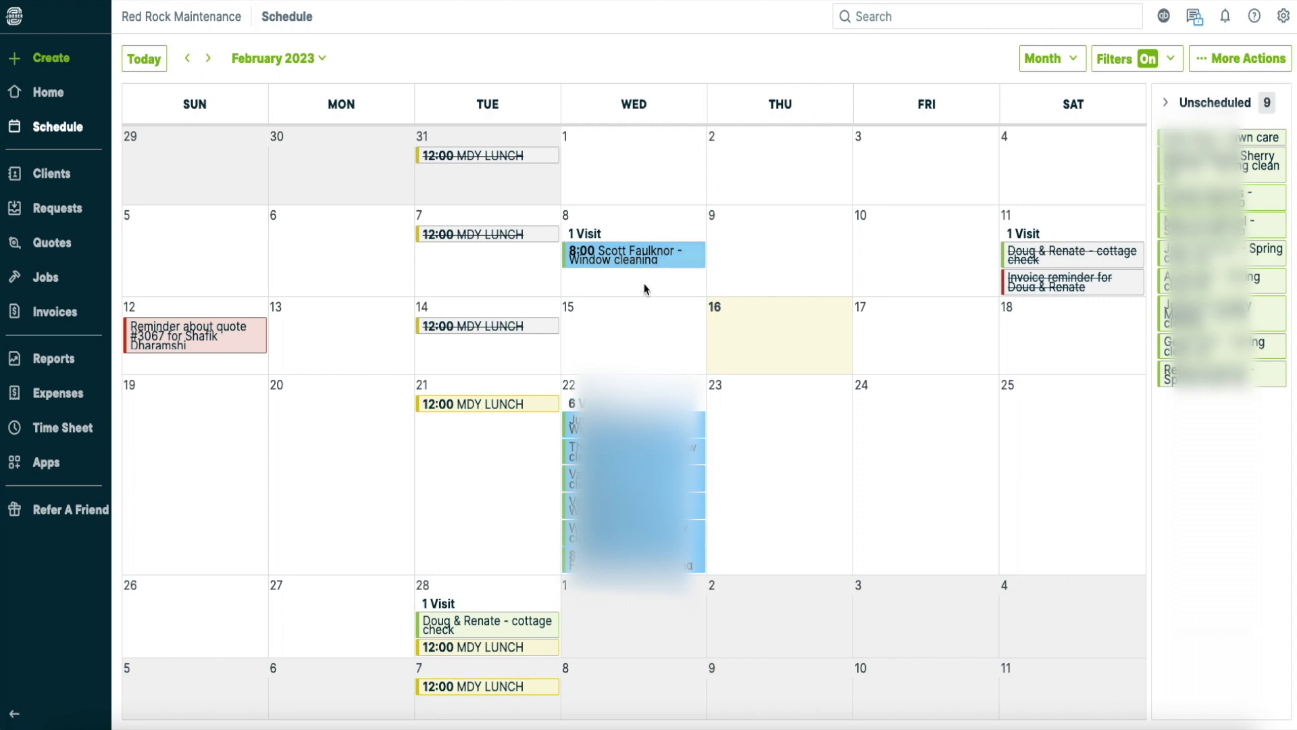
pyautogui.click(652, 260)
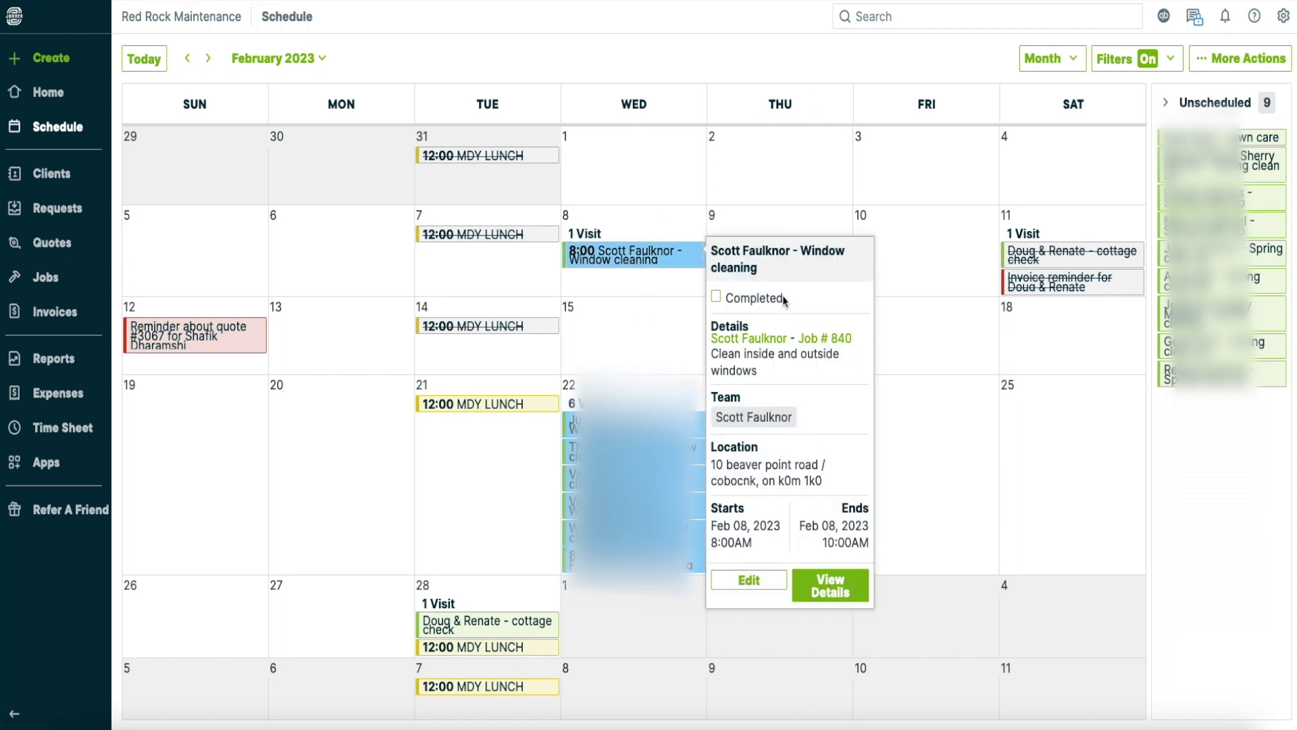
pyautogui.click(671, 198)
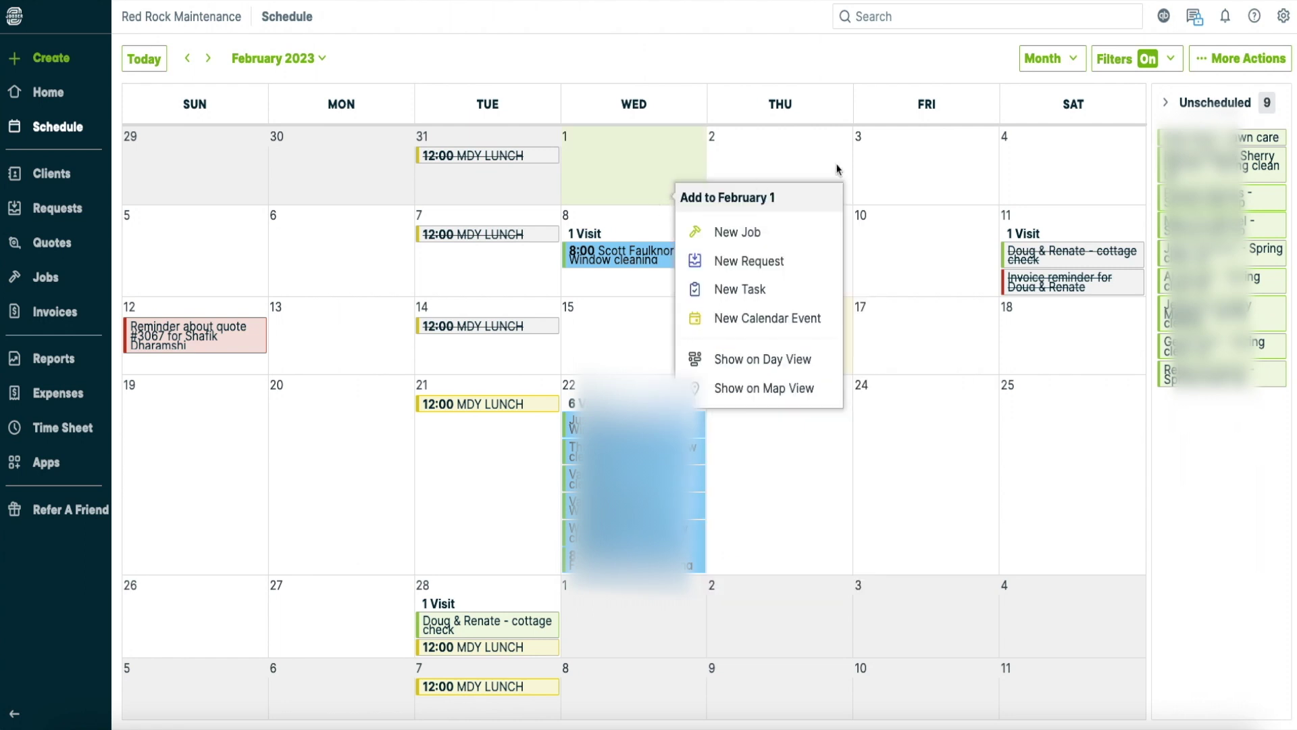
pyautogui.click(855, 62)
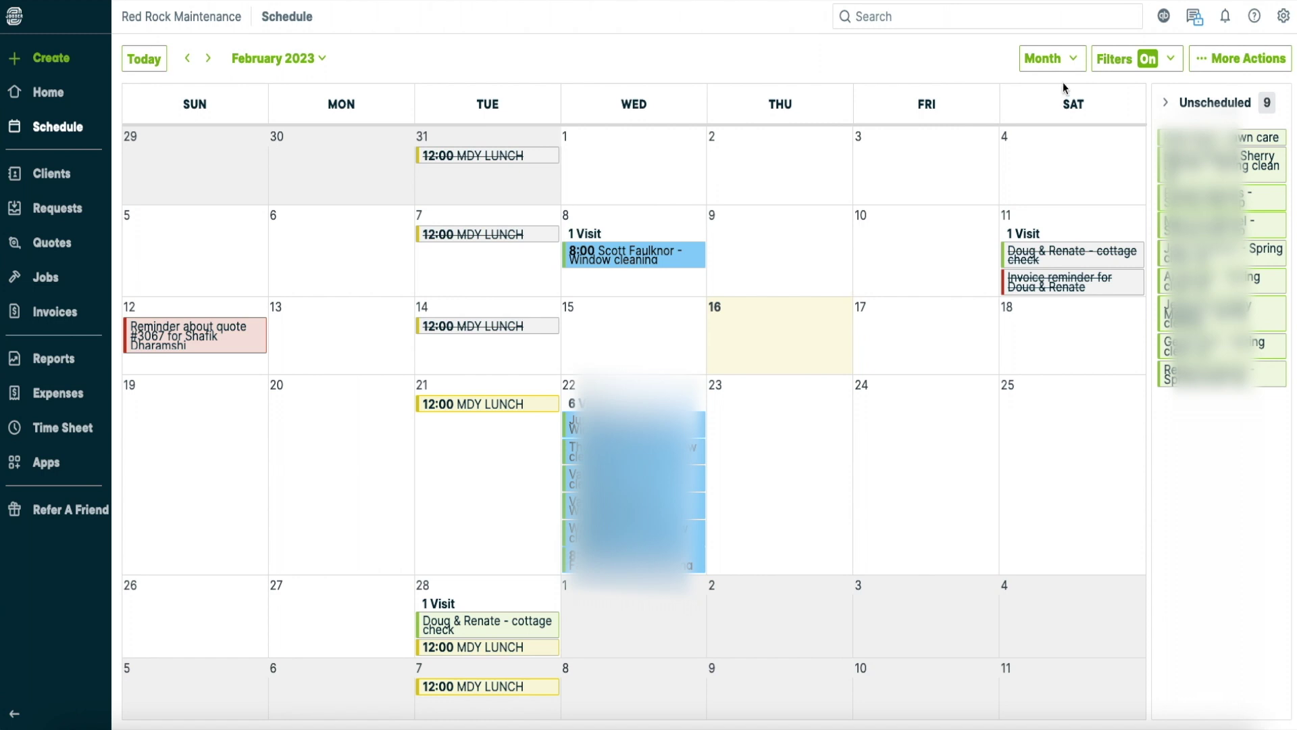
pyautogui.click(1071, 60)
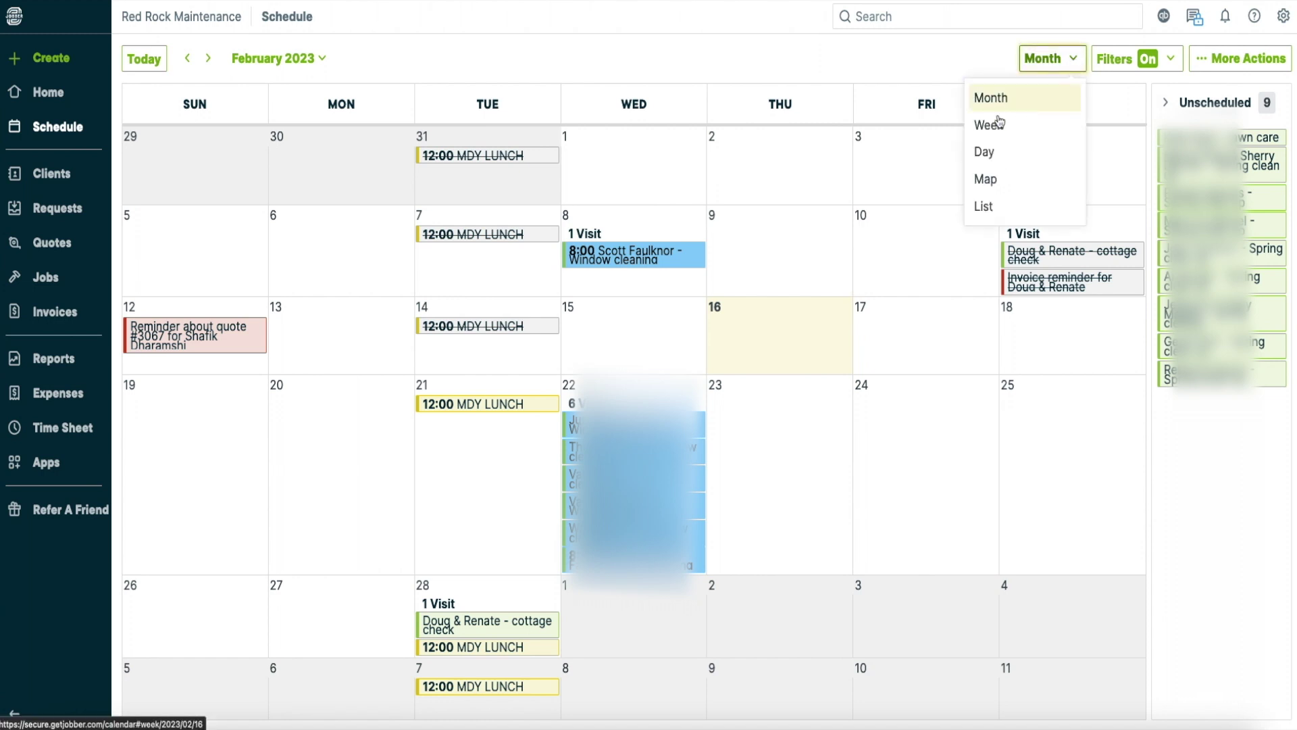
pyautogui.click(700, 195)
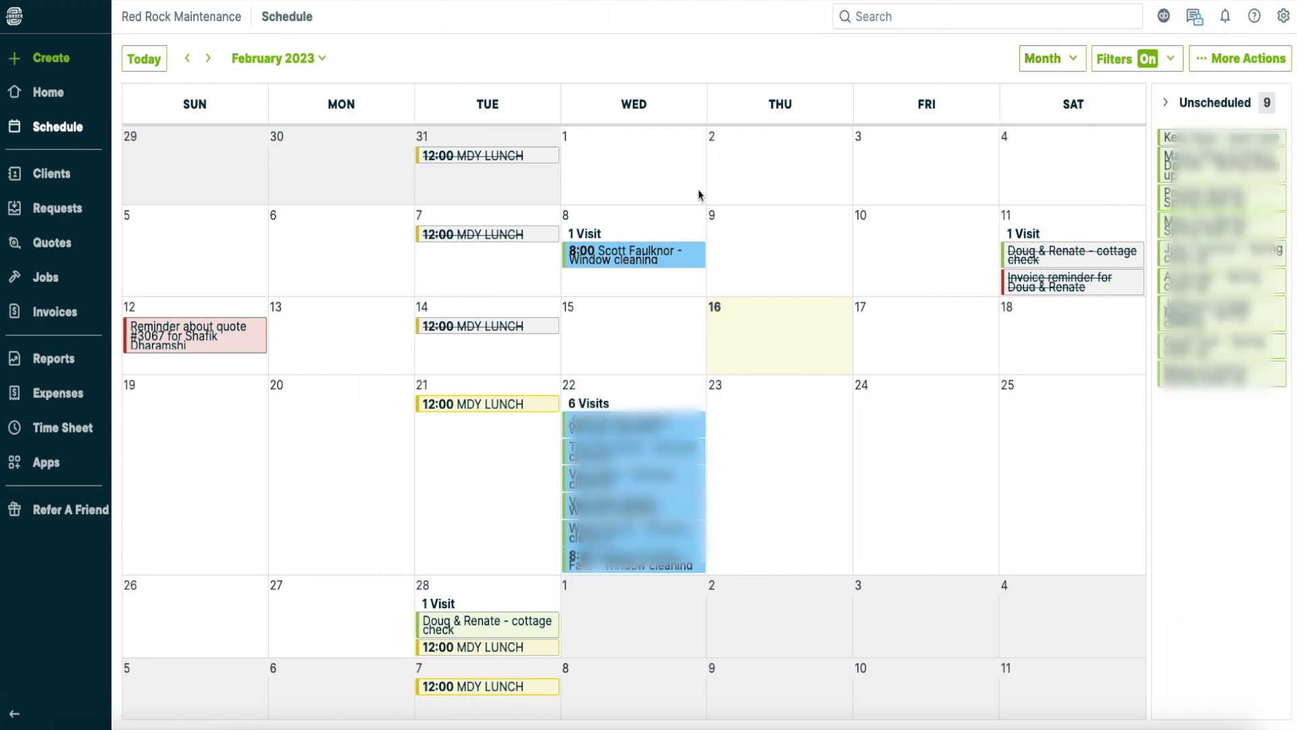